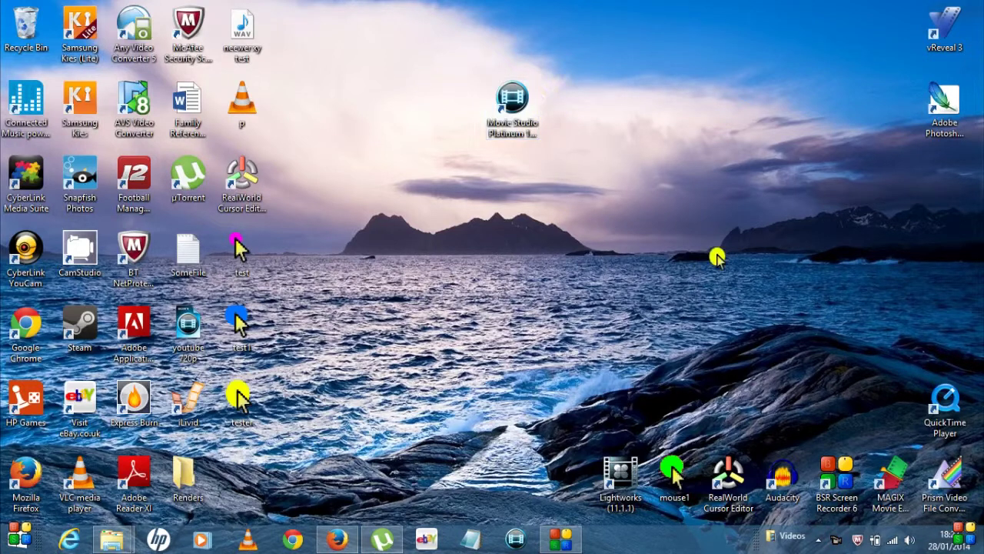
- Launch Movie Studio Platinum 12.0 from its desktop icon and wait for the Welcome window
double_click(518, 99)
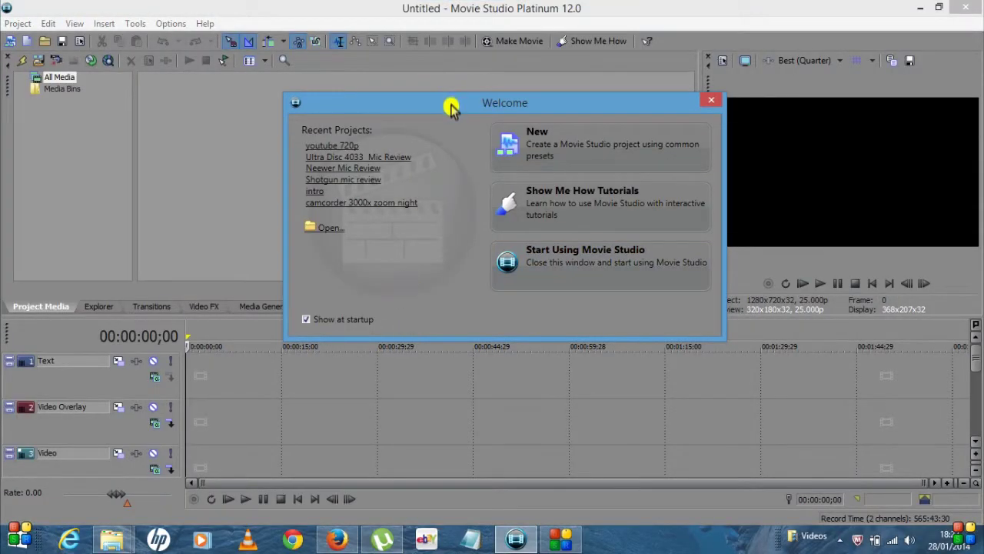
- Start a new project with the Europe and Asia (50 Hz / PAL) region and AVCHD video
drag(452, 105, 412, 71)
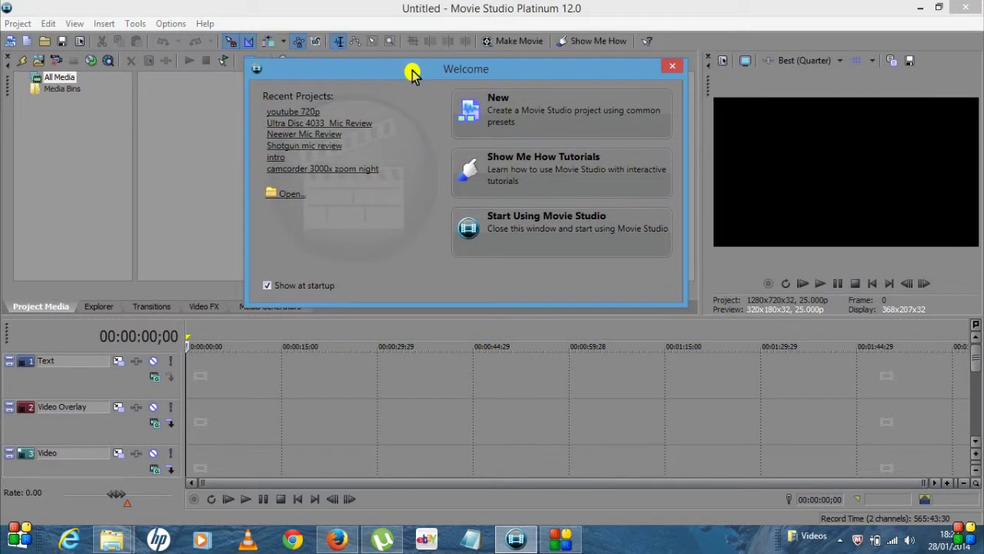
click(582, 120)
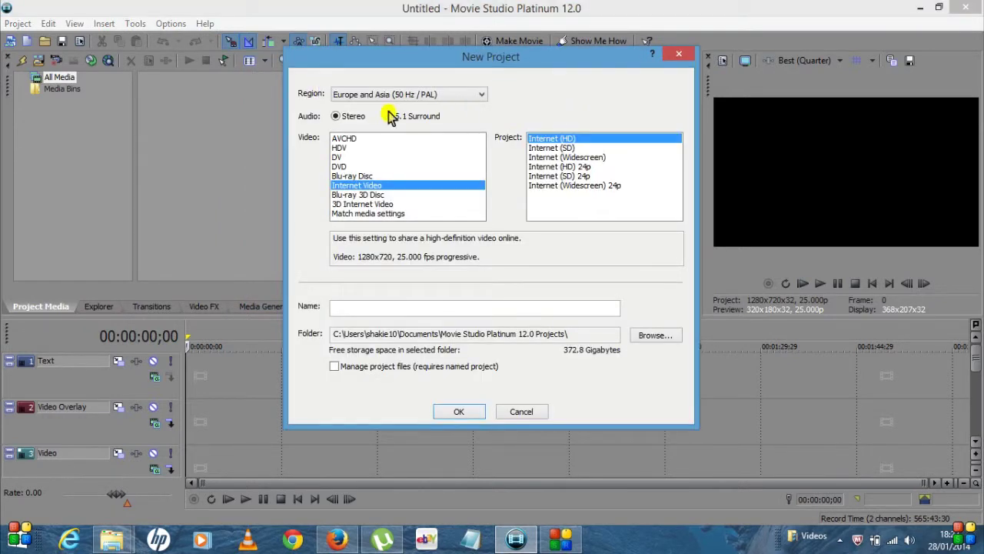
click(480, 97)
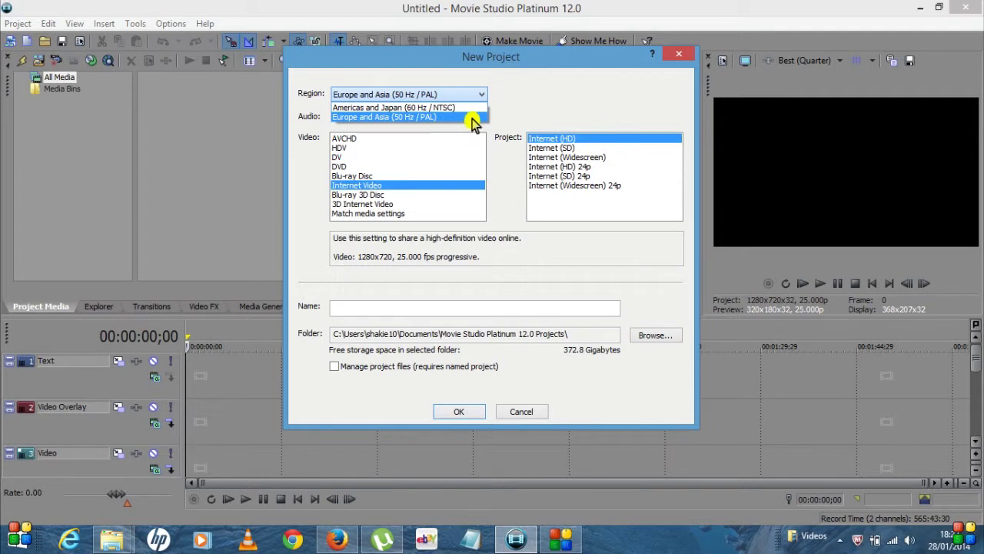
click(473, 119)
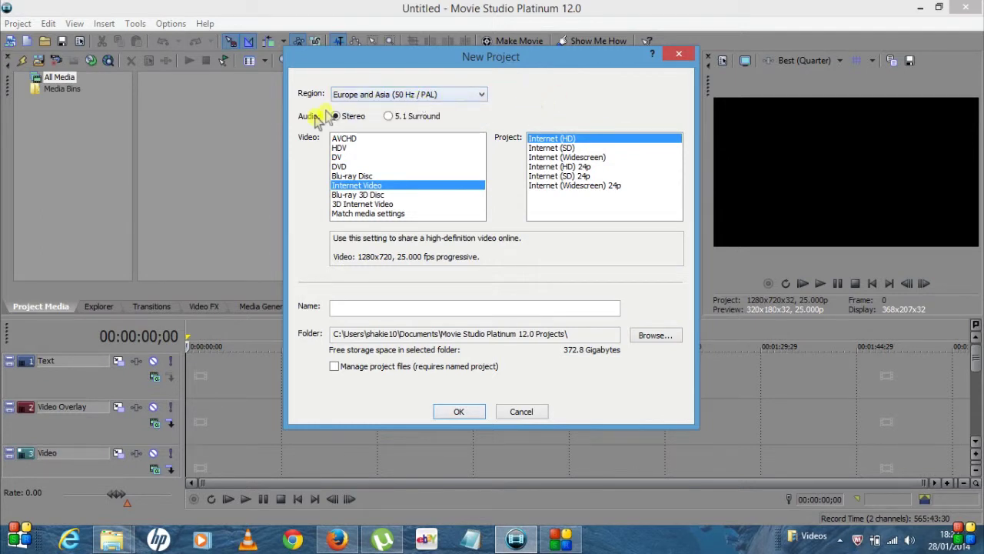
click(356, 139)
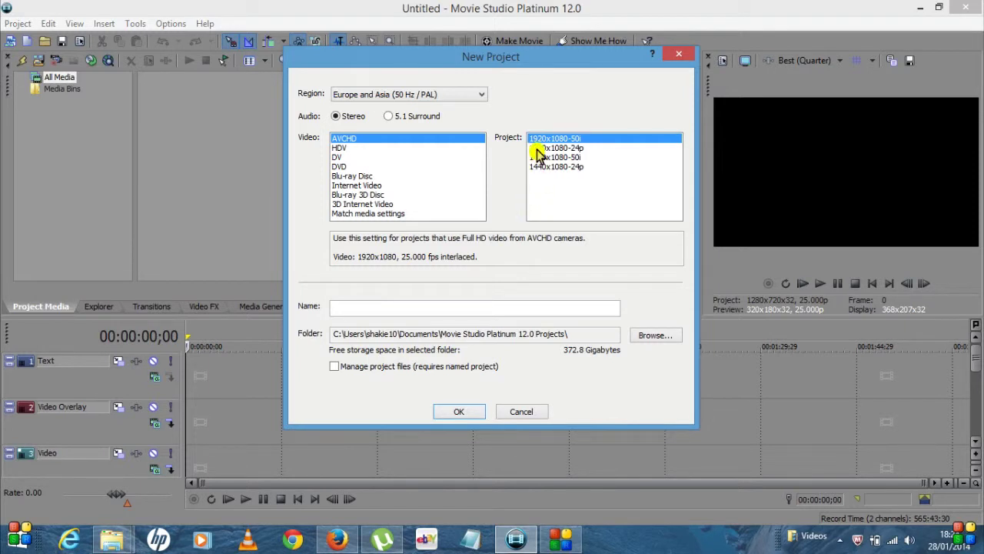
- Name the project 'yt 1080 test', keep Manage project files on, and create it
click(347, 306)
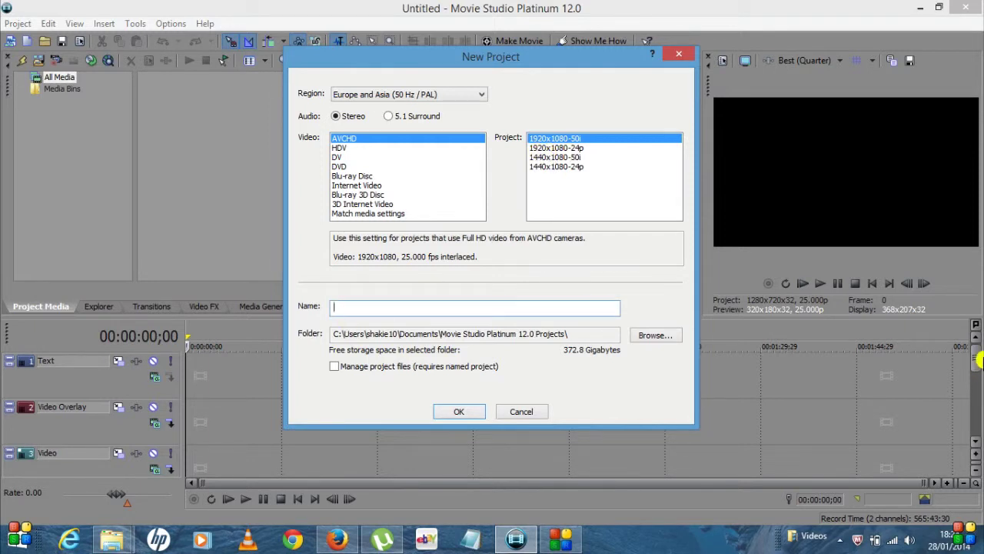
text(yt 1080 test)
click(335, 366)
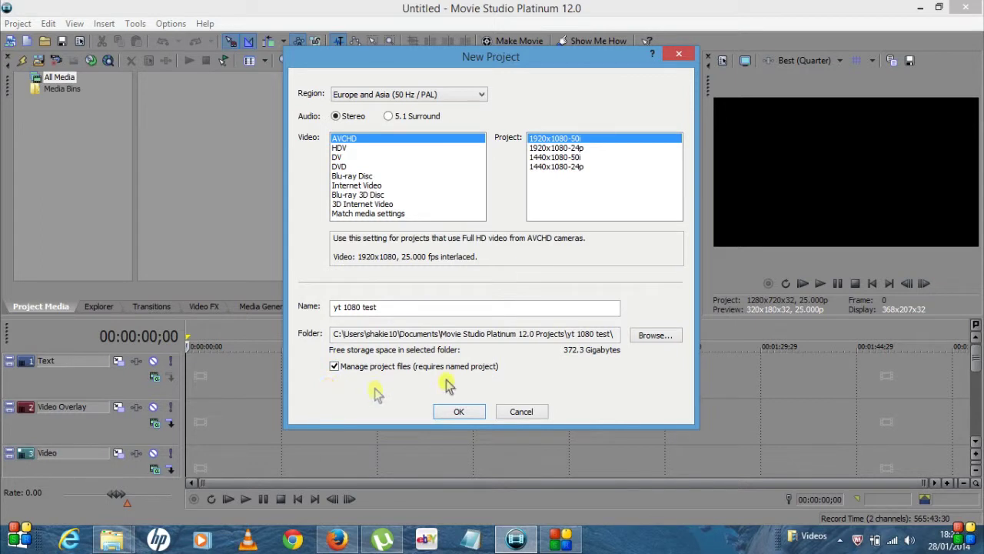
click(335, 367)
click(336, 369)
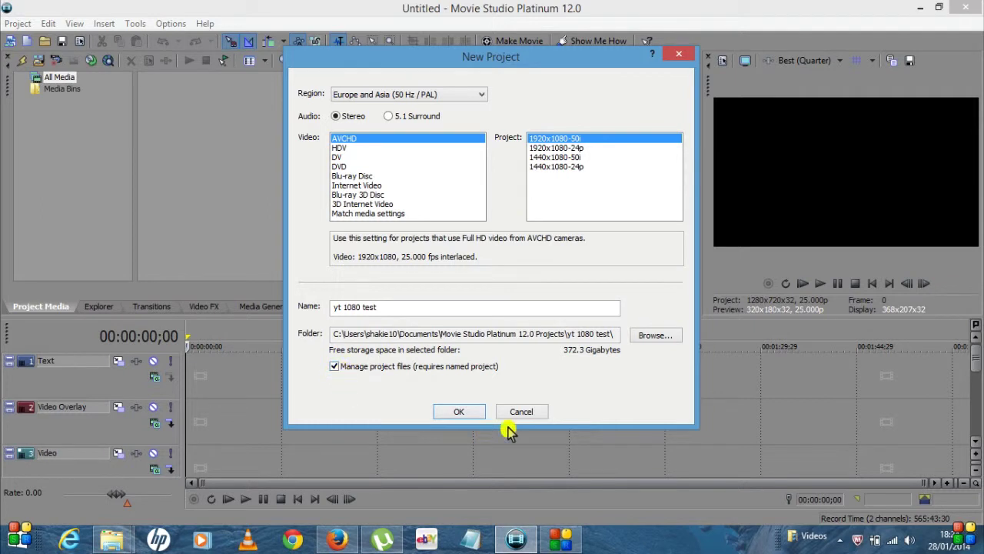
click(460, 413)
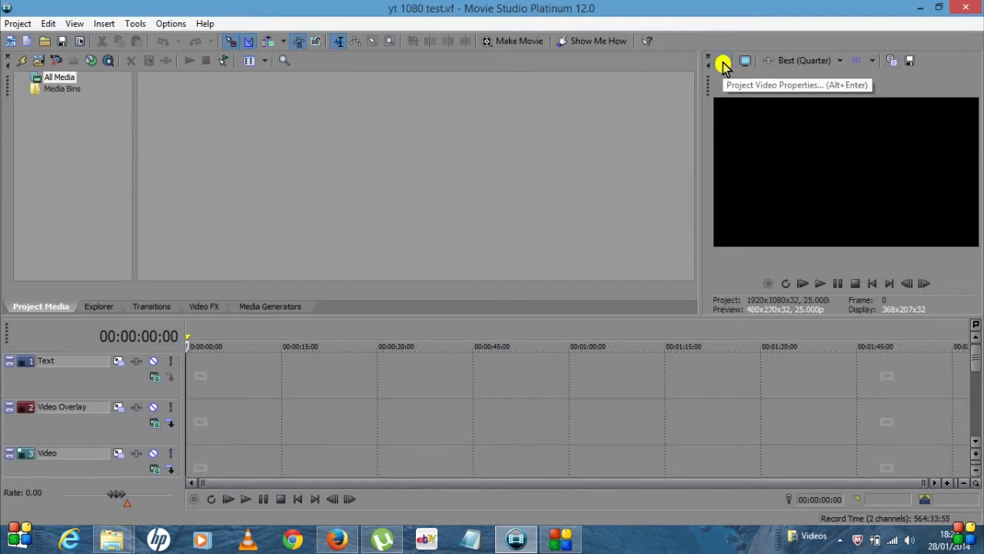
- Keep the HD 1080-50i template and set field order to None (progressive scan)
click(723, 63)
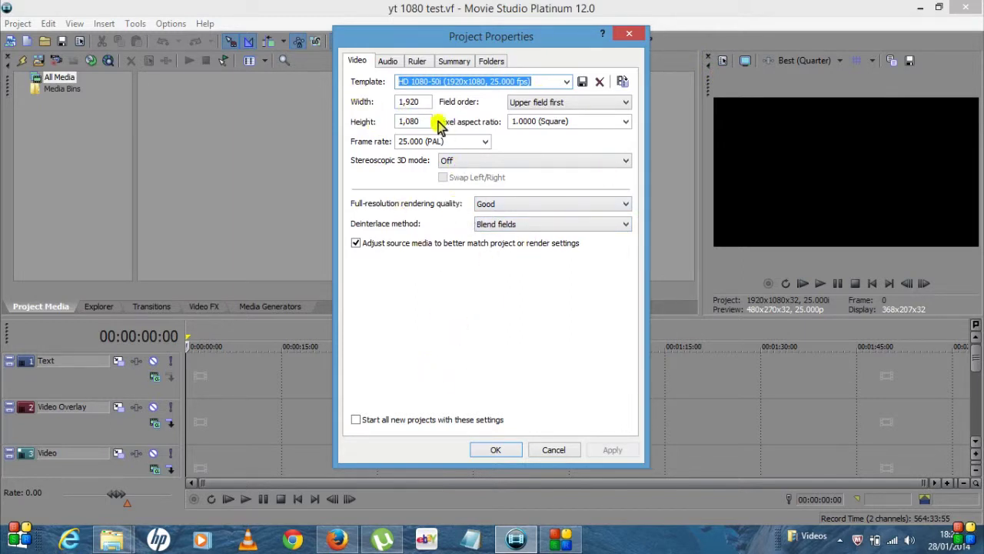
click(568, 82)
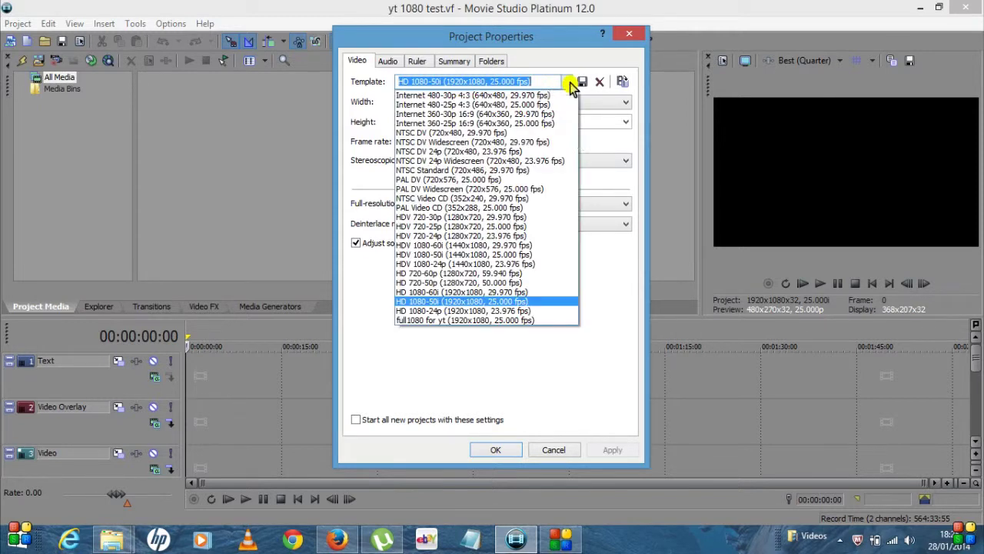
click(548, 301)
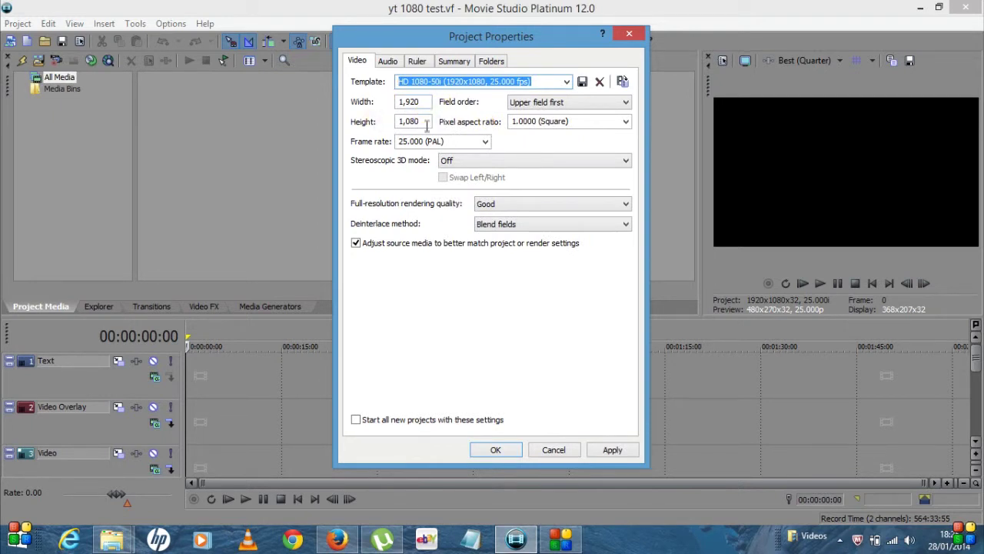
click(621, 103)
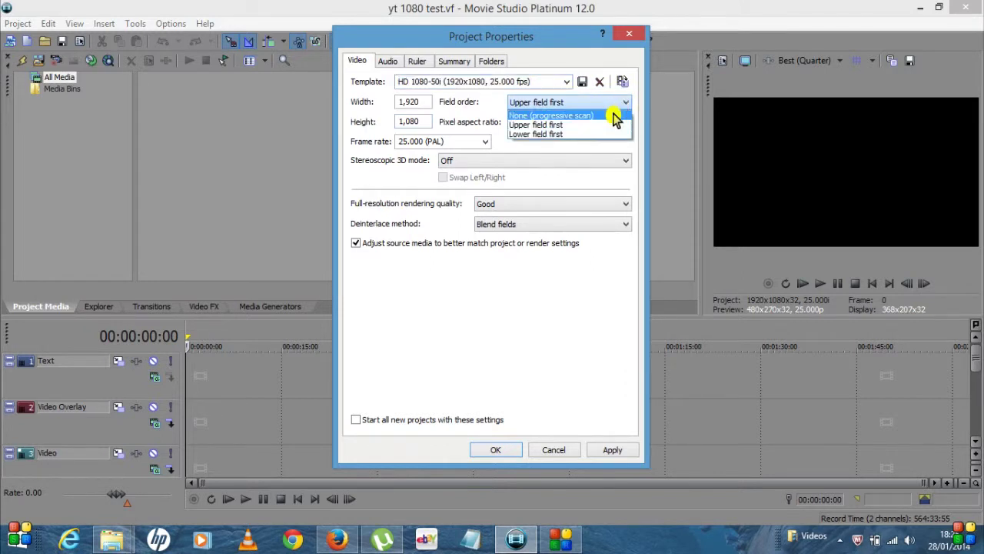
click(615, 115)
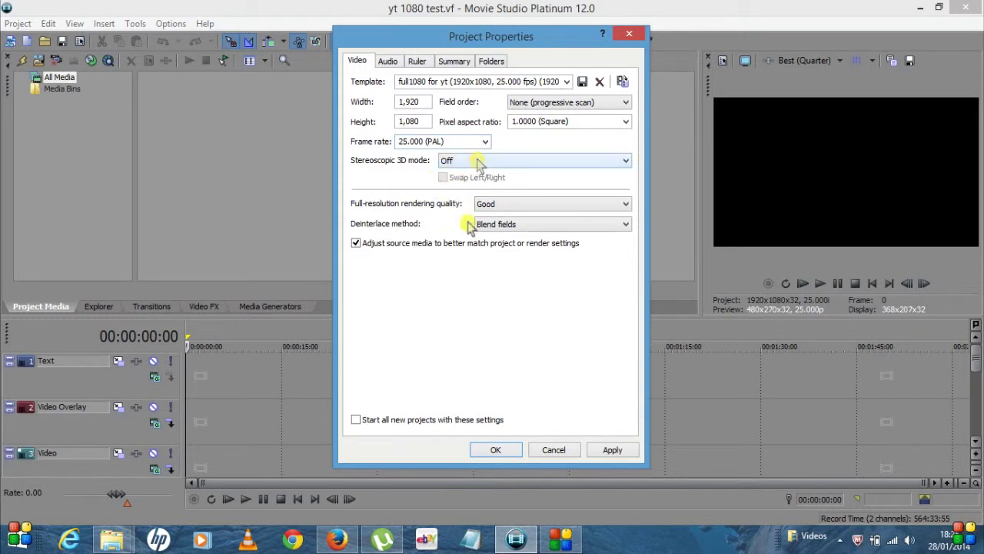
- Leave deinterlacing on Blend fields and rendering quality on Good, and apply the changes
click(626, 229)
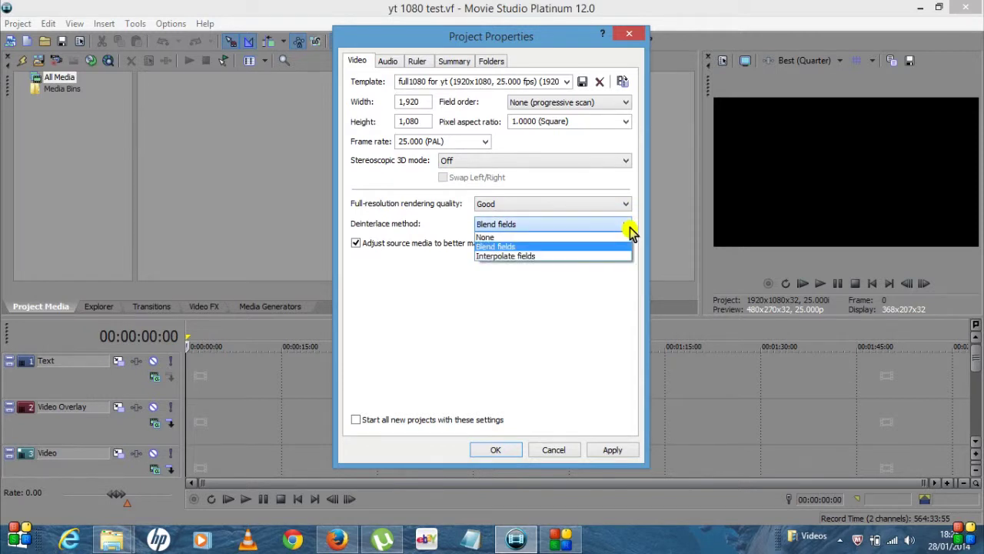
click(631, 230)
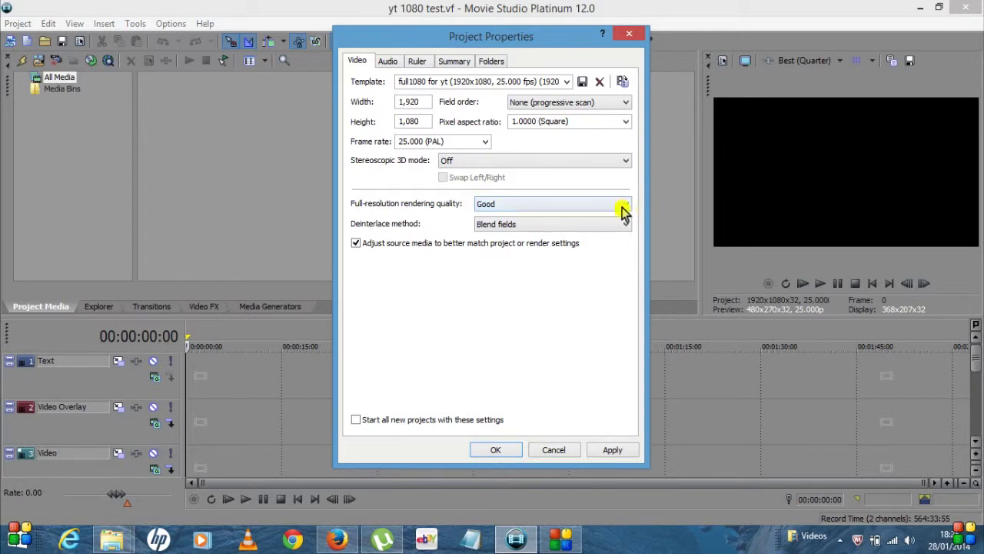
click(623, 208)
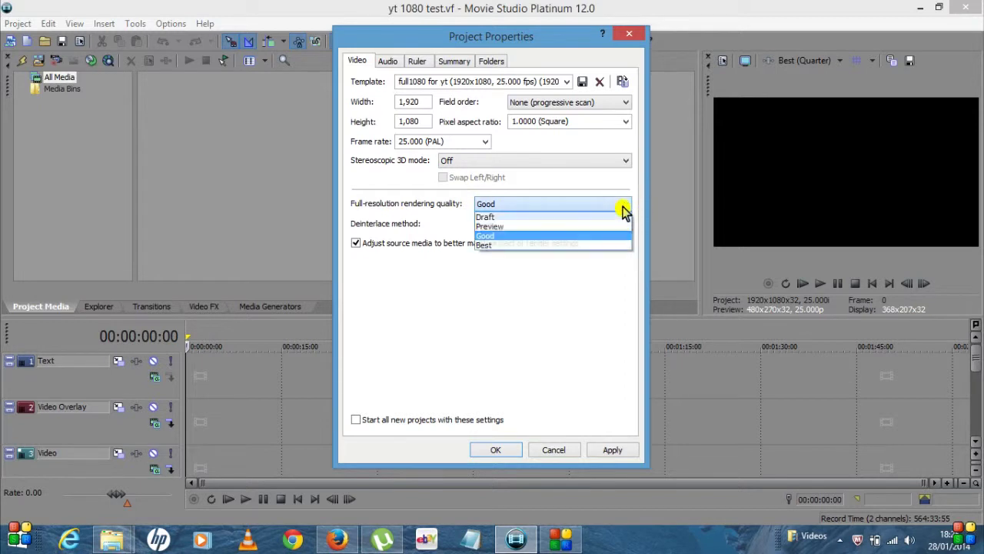
click(578, 236)
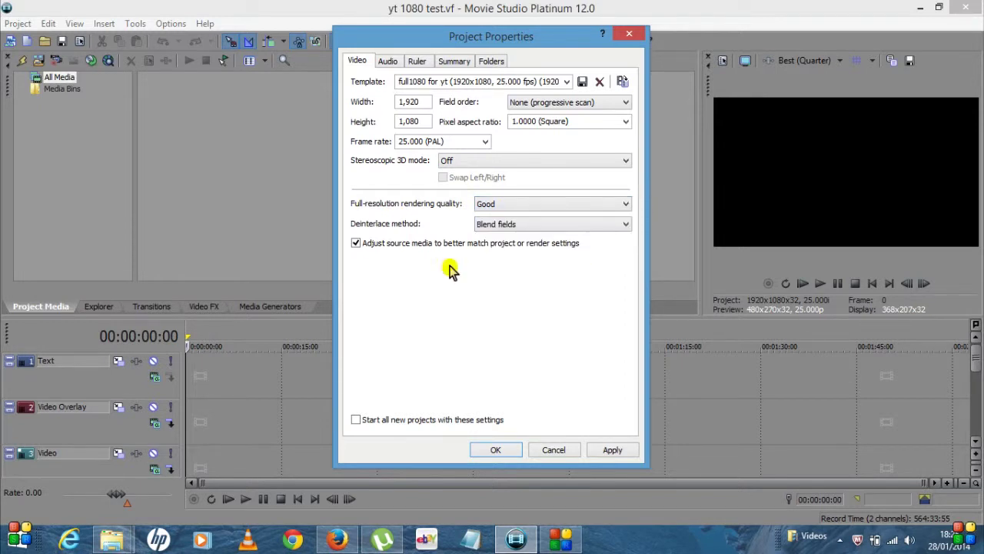
click(608, 452)
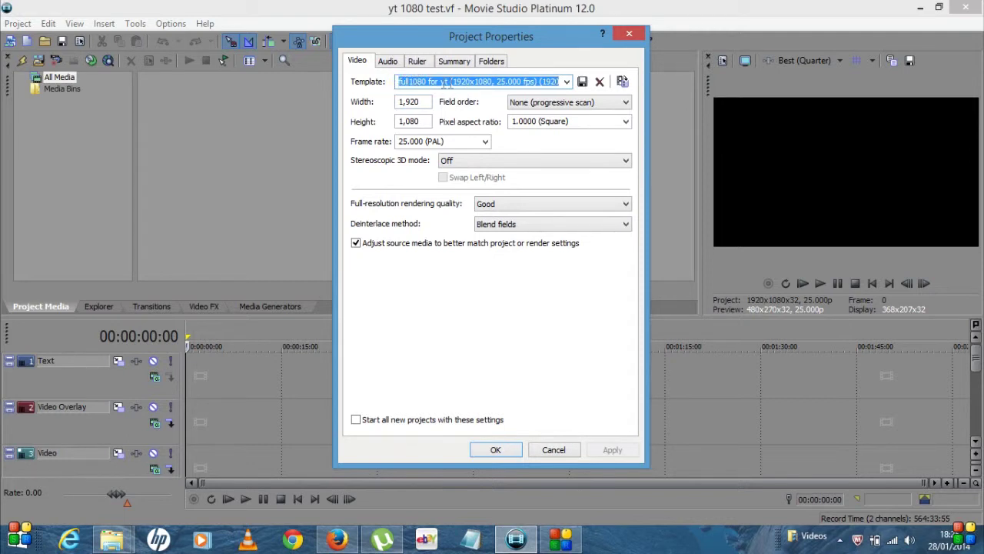
- Select the 'full1080 for yt' template name and confirm the project properties
click(451, 83)
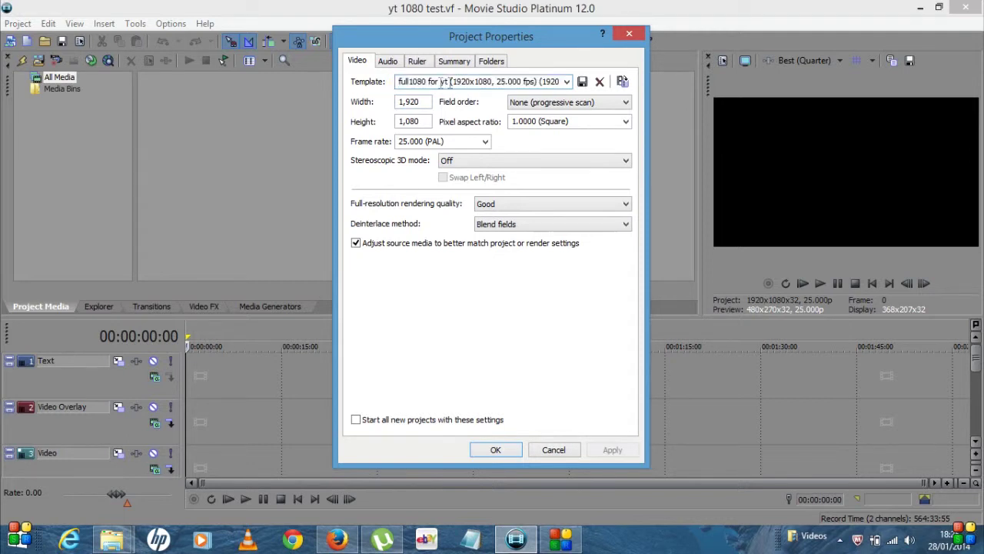
drag(441, 83, 374, 83)
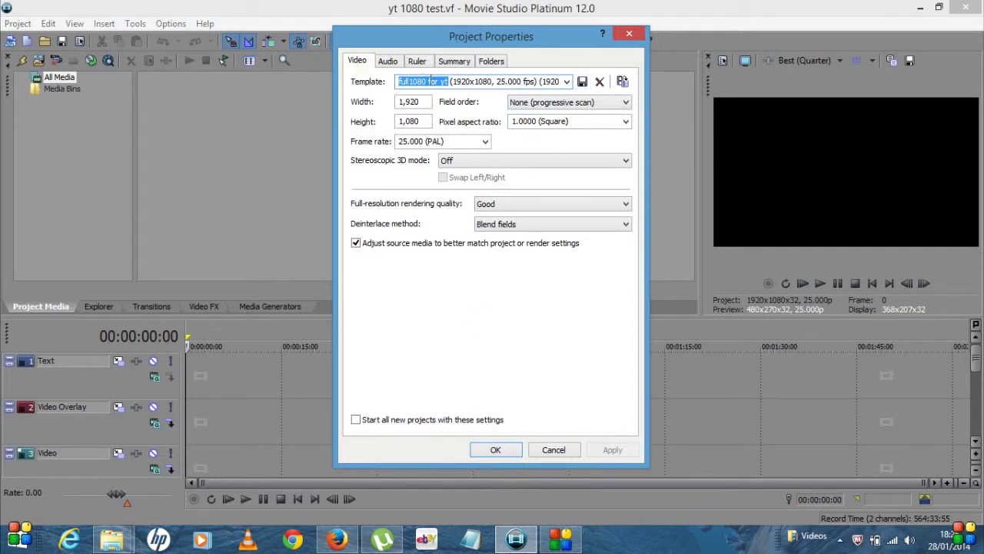
click(497, 450)
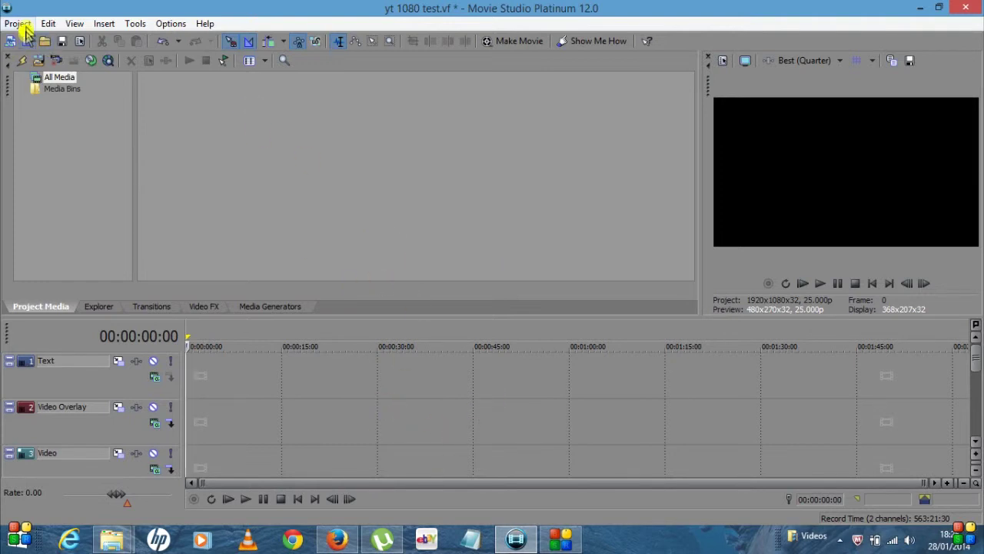
- Import 00019.MTS and the four 20140123 Richtone box photos from the a1 unboxing folder
click(41, 61)
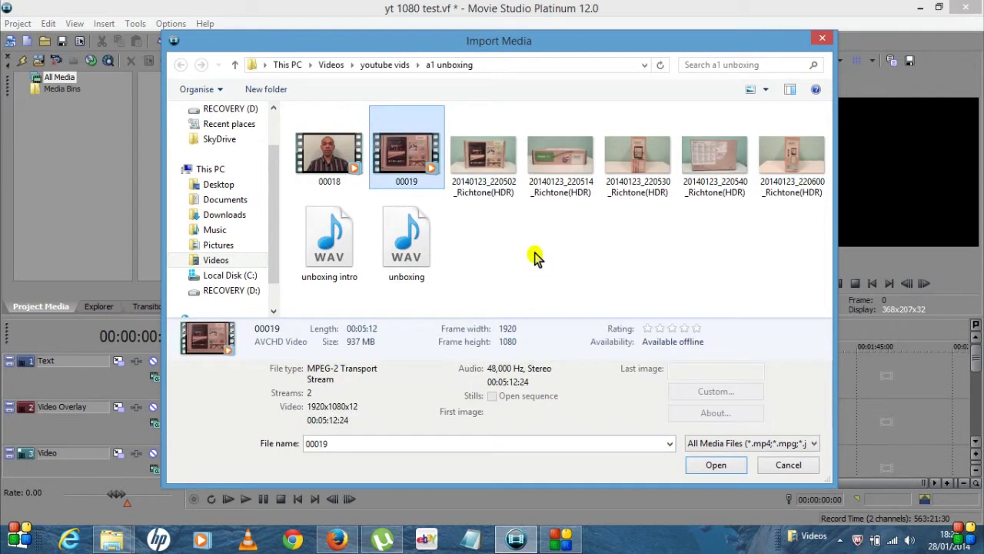
ctrl+click(485, 168)
ctrl+click(567, 179)
ctrl+click(639, 157)
ctrl+click(785, 154)
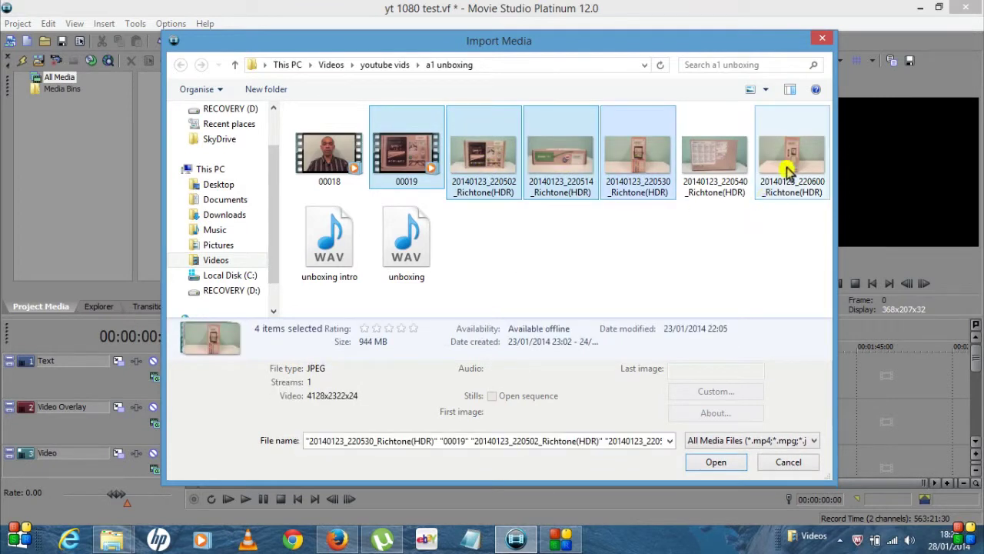
click(716, 464)
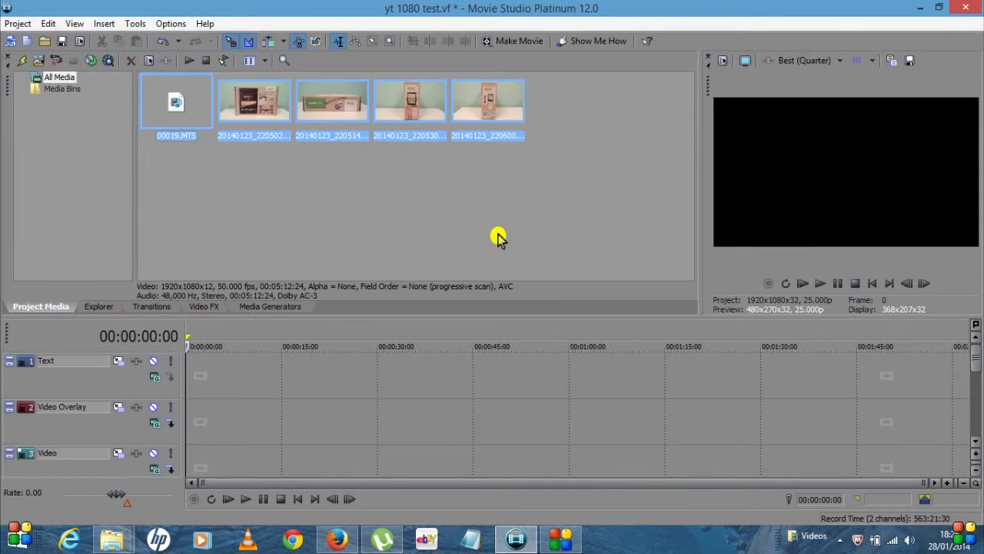
- Place 00019.MTS on the Video track with the 20140123_220514 photo after it
click(585, 117)
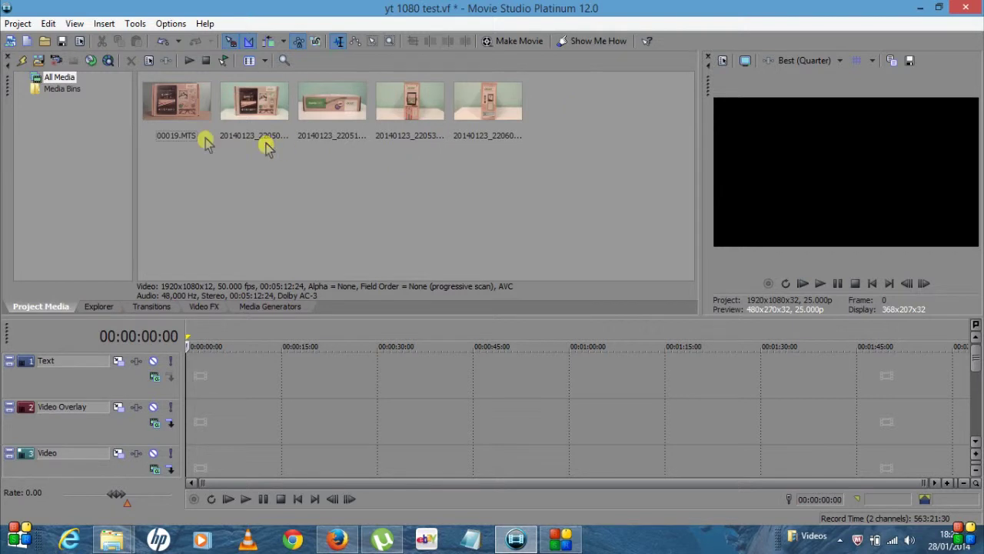
drag(191, 95, 192, 458)
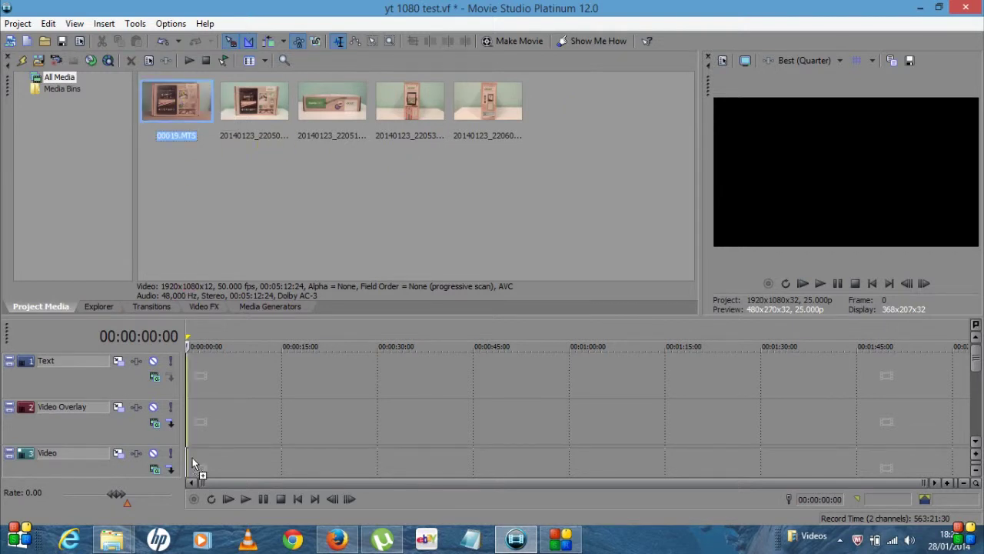
drag(318, 458, 318, 459)
drag(669, 484, 812, 487)
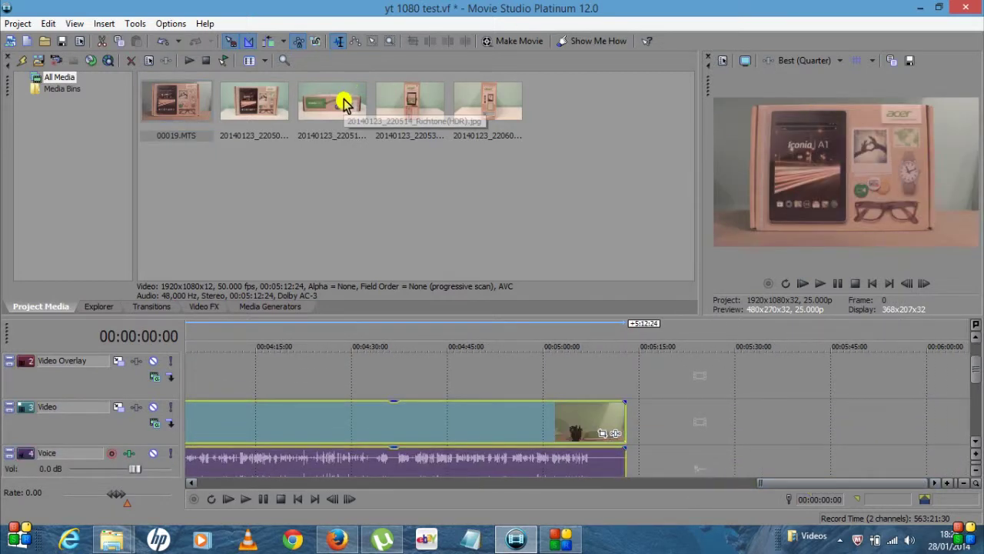
drag(344, 104, 692, 438)
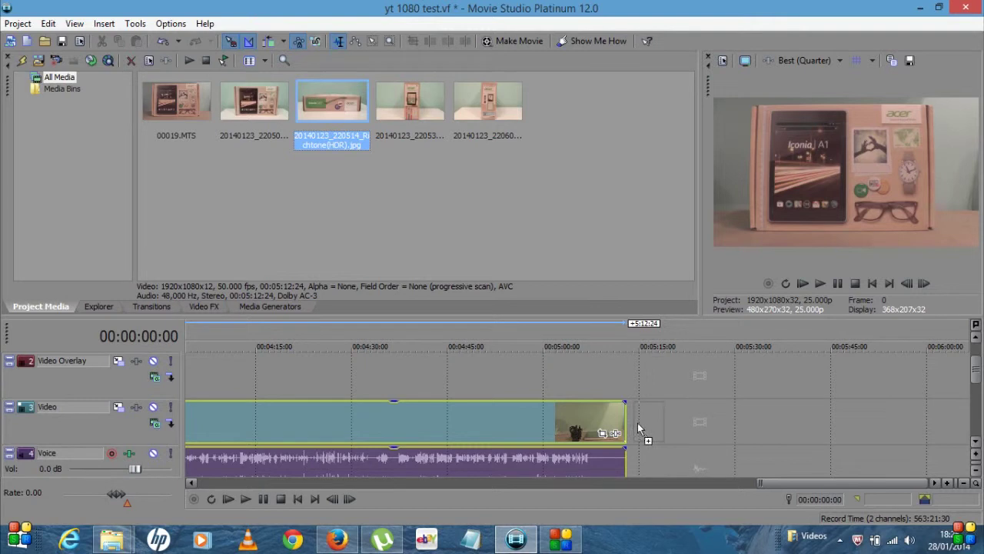
- Append the 20140123_220530 and 20140123_220600 photos to the end of the Video track
drag(630, 420, 630, 421)
double_click(402, 98)
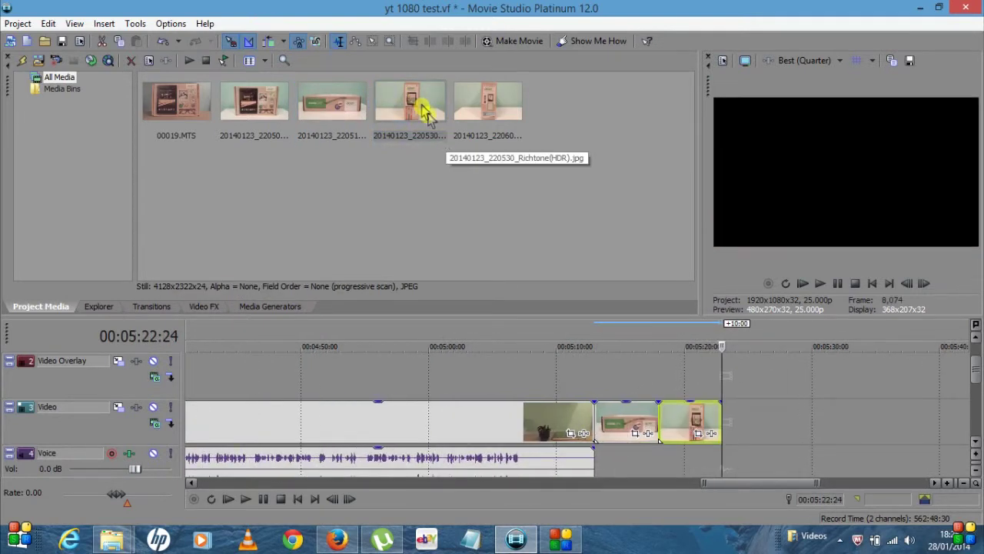
drag(412, 103, 544, 186)
drag(700, 318, 740, 419)
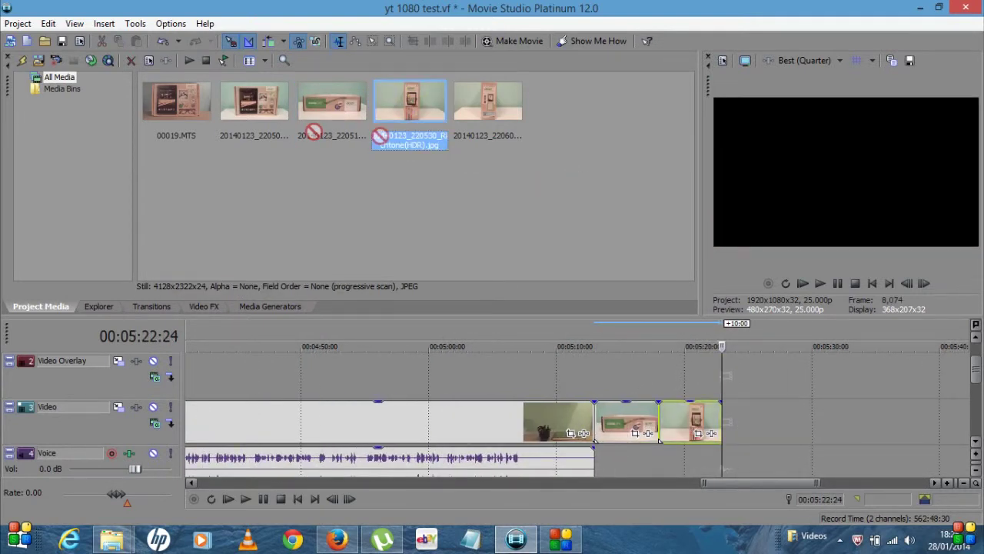
drag(503, 146, 752, 442)
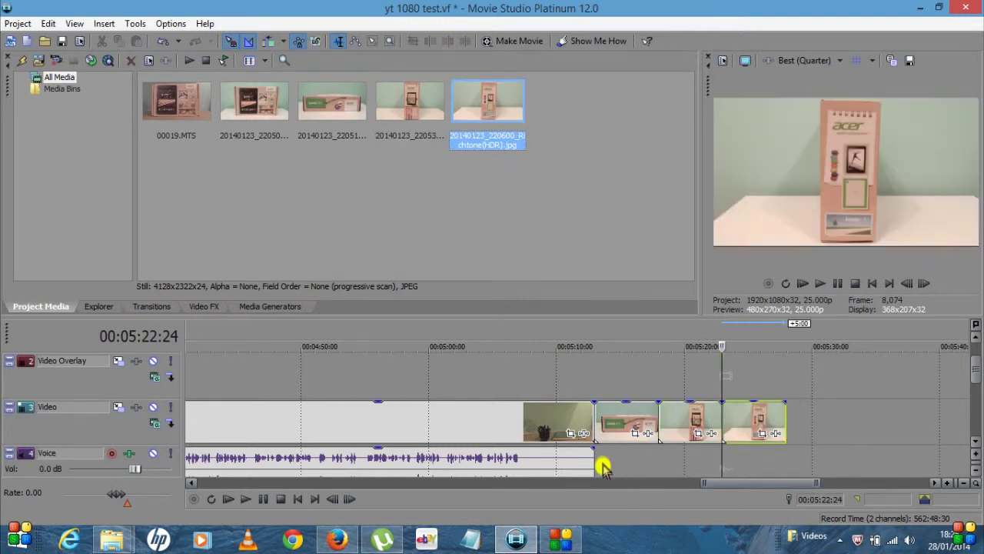
click(794, 426)
drag(779, 479, 213, 485)
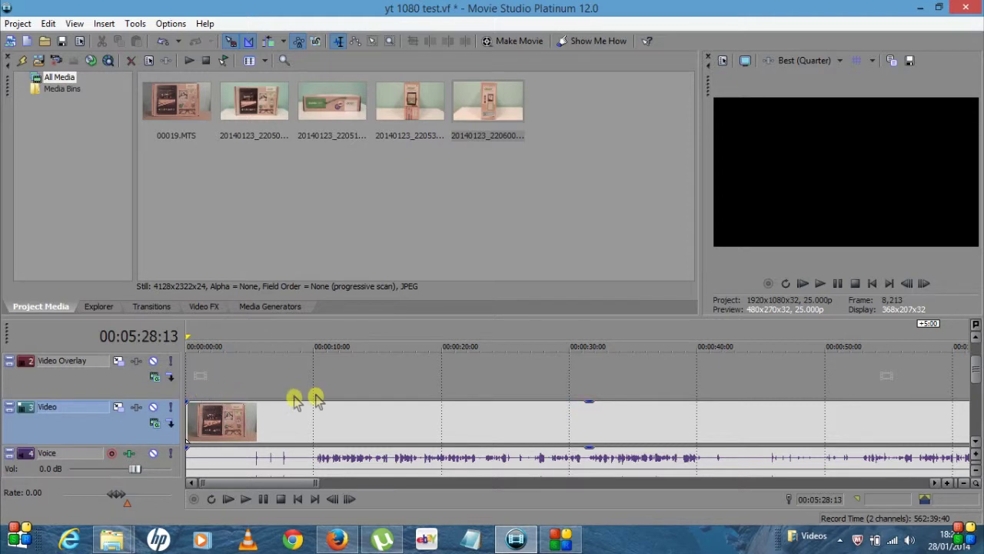
drag(292, 483, 423, 500)
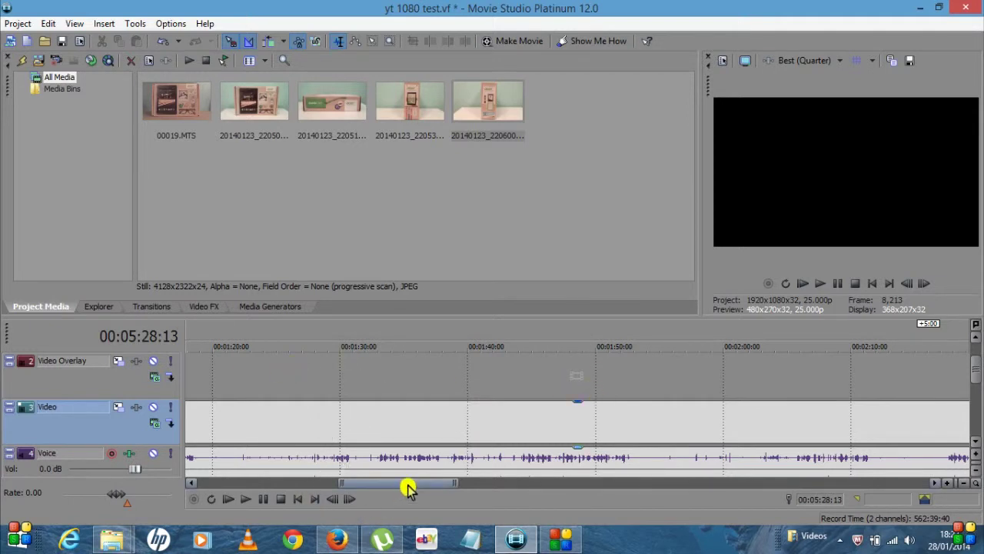
drag(400, 490, 323, 489)
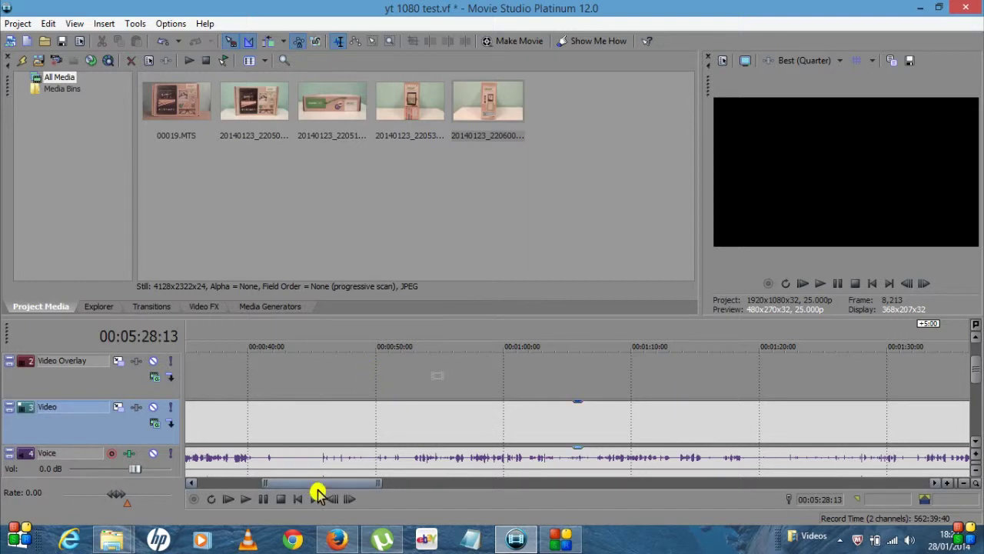
drag(313, 482, 202, 476)
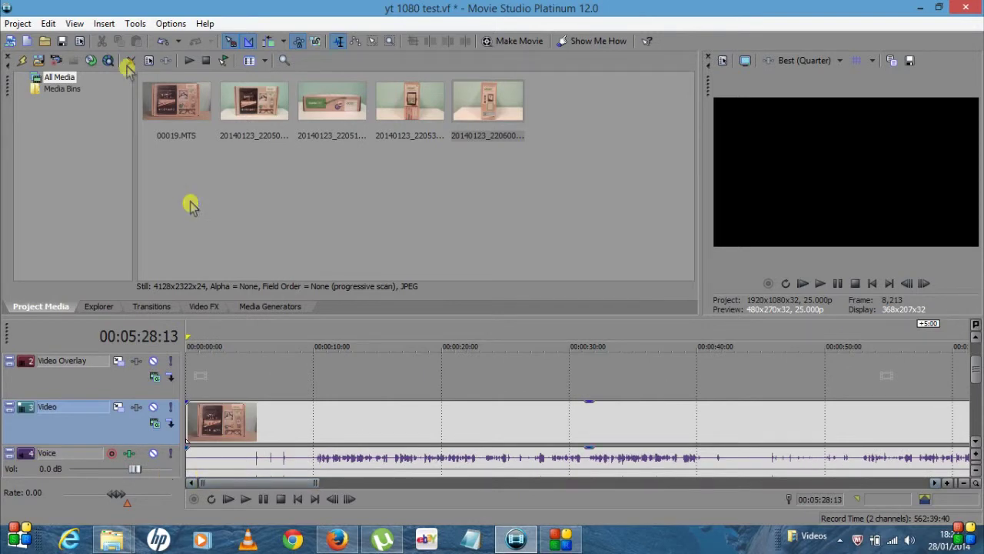
- Save the project as 'yt 1080 test' on the Desktop via Save As
click(17, 25)
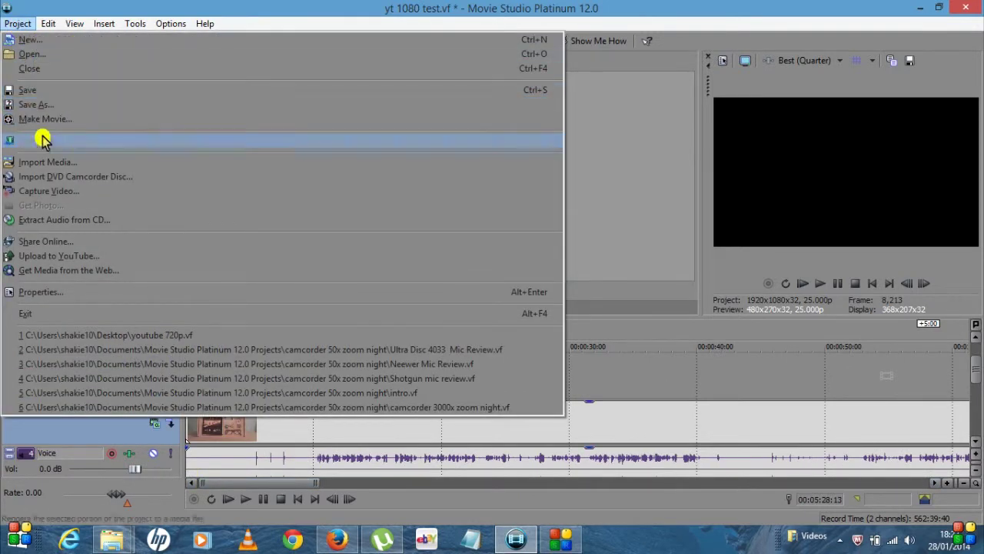
click(43, 105)
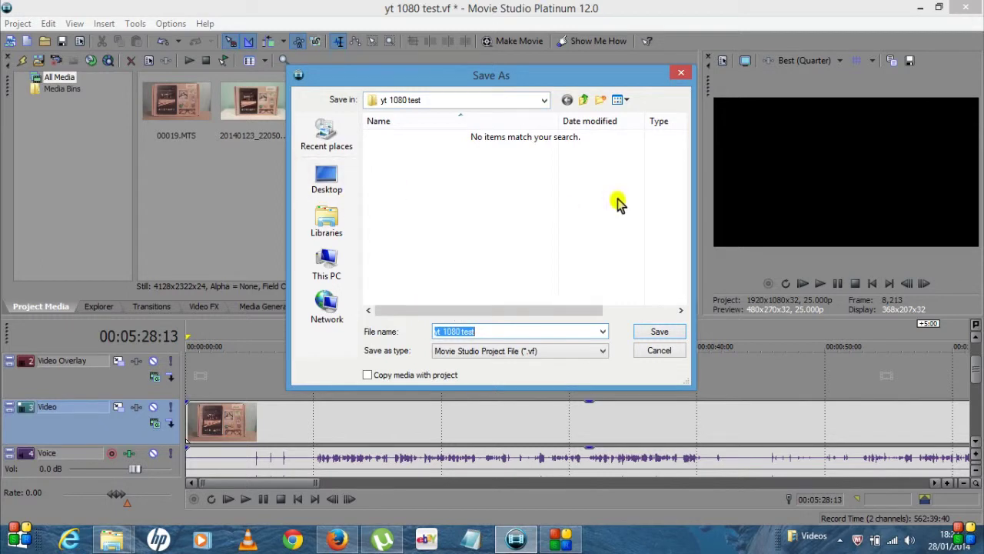
click(322, 184)
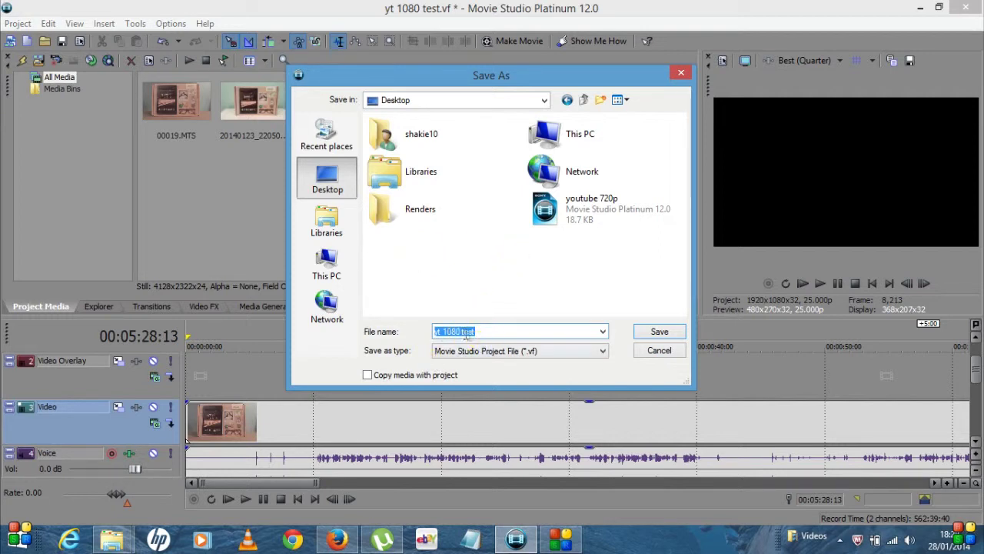
click(656, 337)
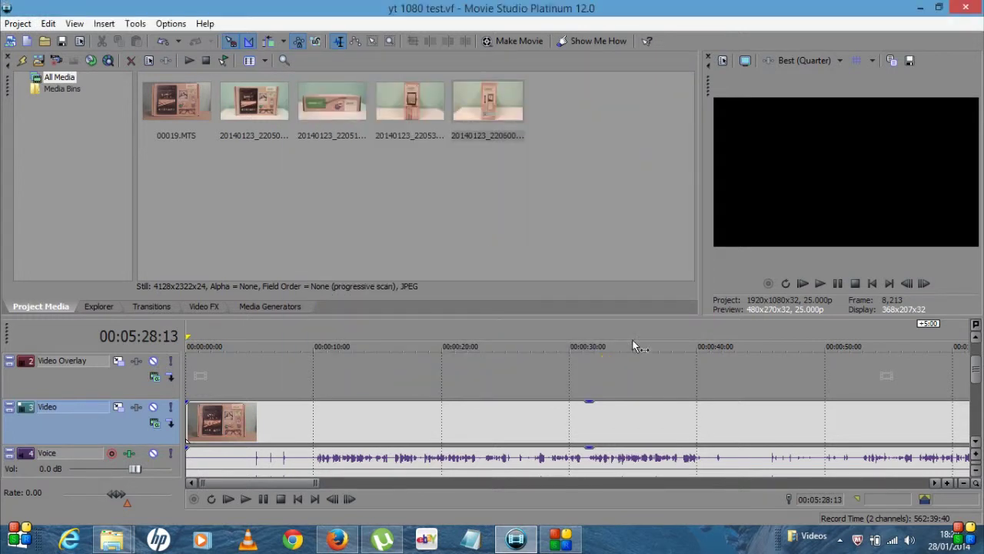
- Choose the Sony AVC/MVC AVCHD 1920x1080-50i template to render yt 1080 test.m2ts
click(20, 24)
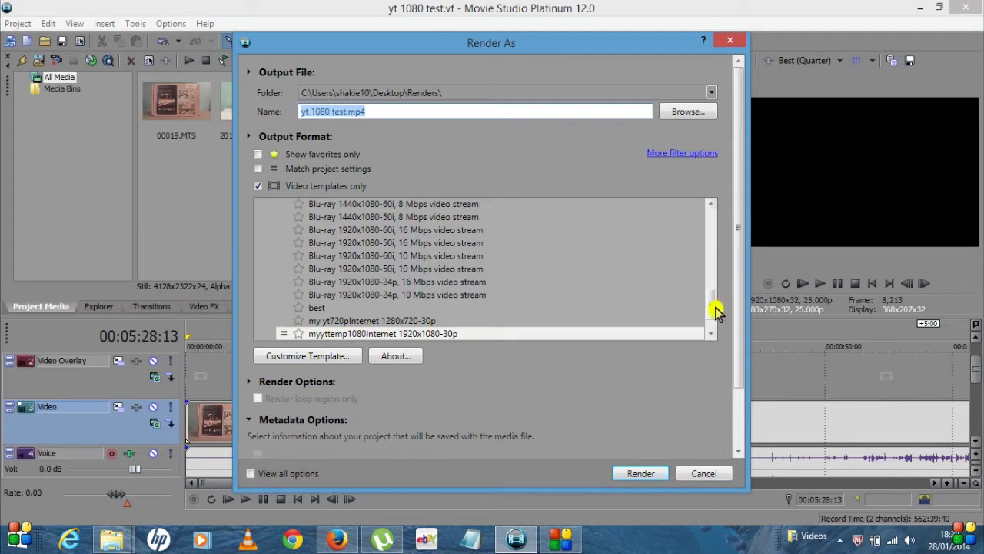
drag(709, 308, 714, 221)
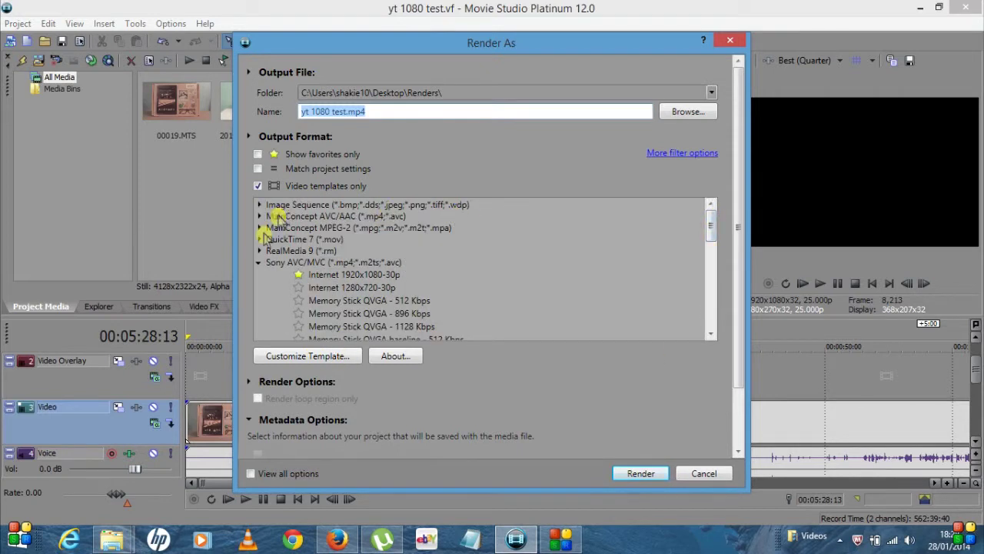
click(265, 262)
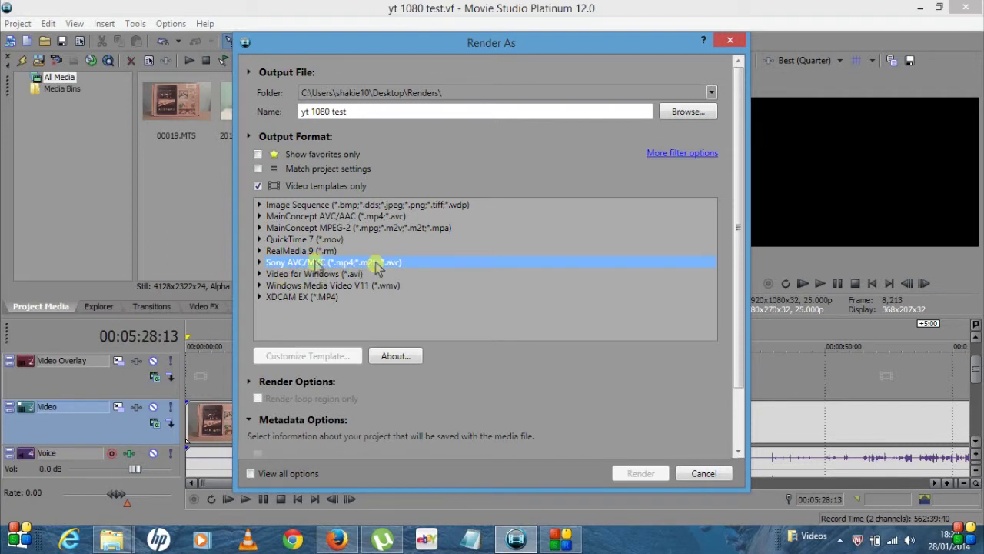
double_click(298, 262)
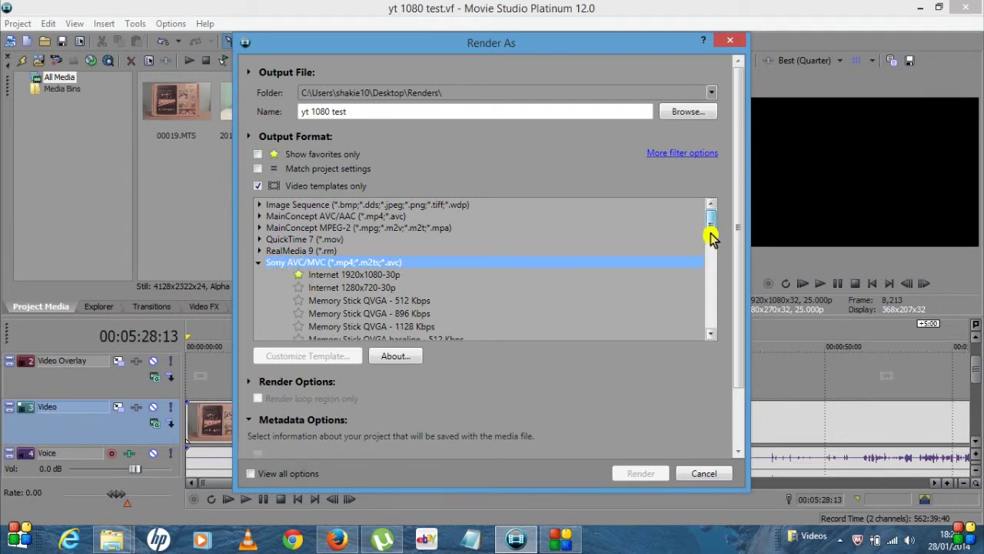
drag(711, 238, 715, 294)
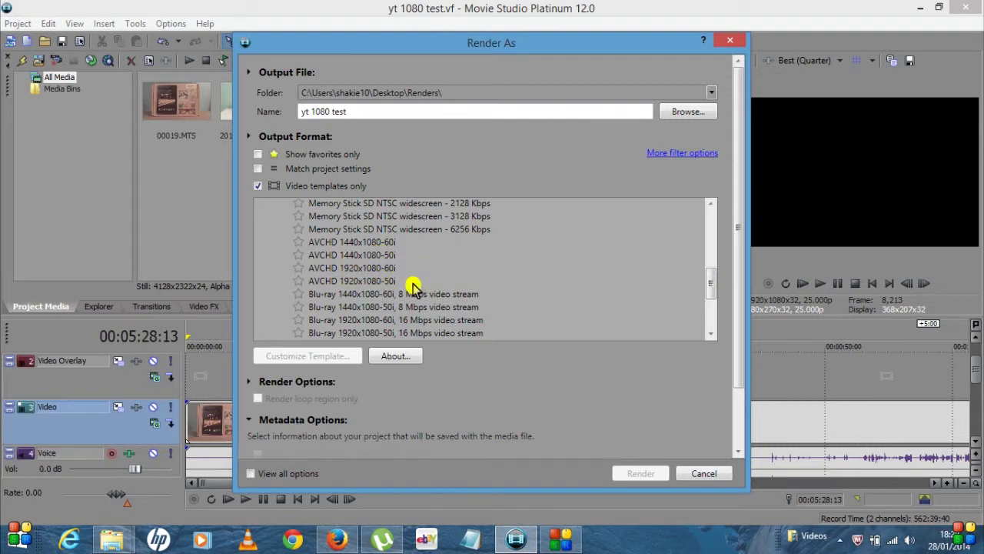
click(332, 282)
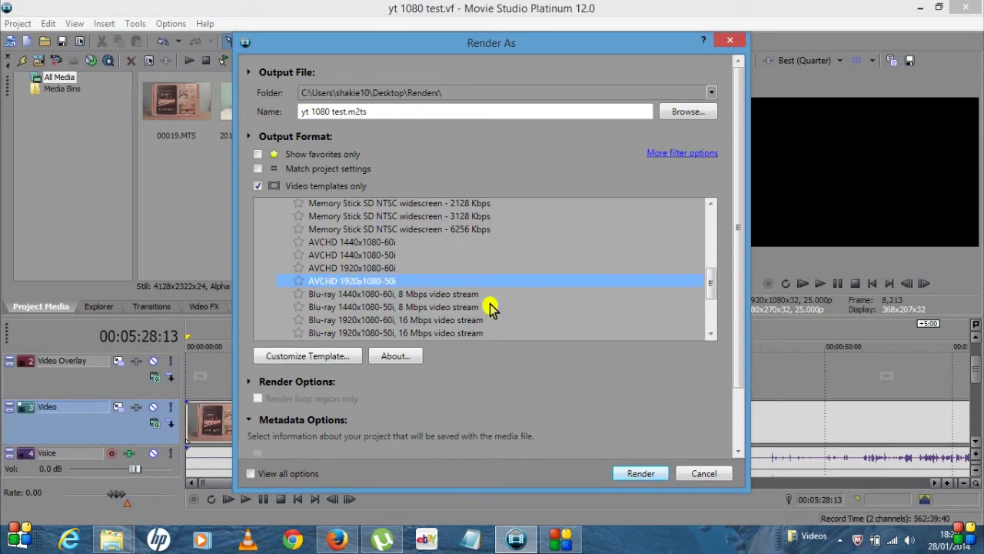
click(312, 356)
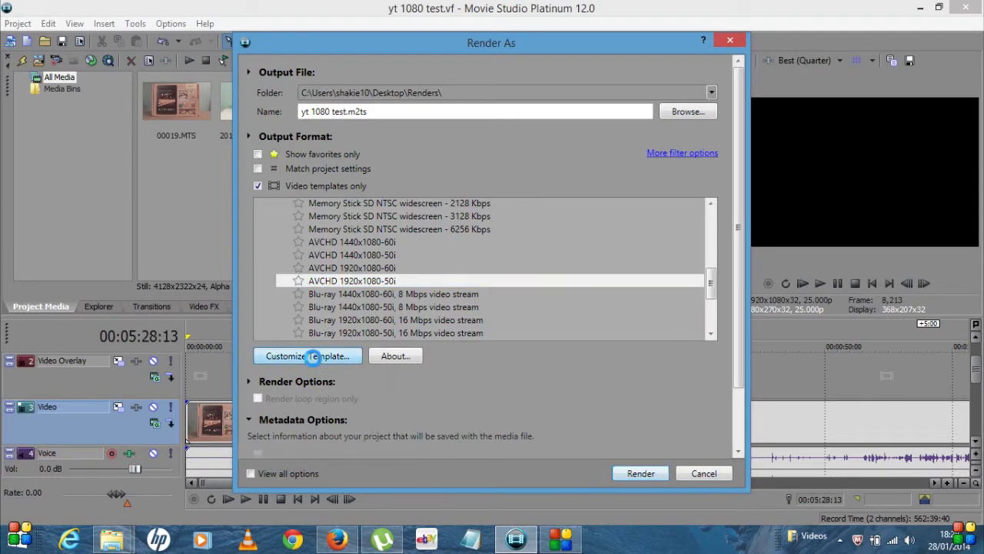
- Customize the AVCHD 1920x1080-50i template, leaving the frame rate at 25.000 (PAL)
click(427, 80)
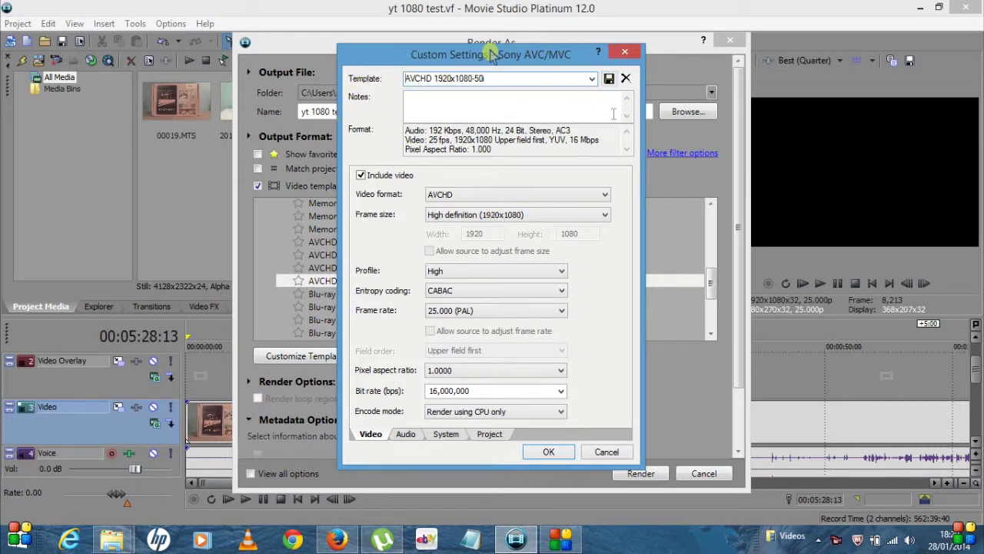
drag(483, 51, 731, 53)
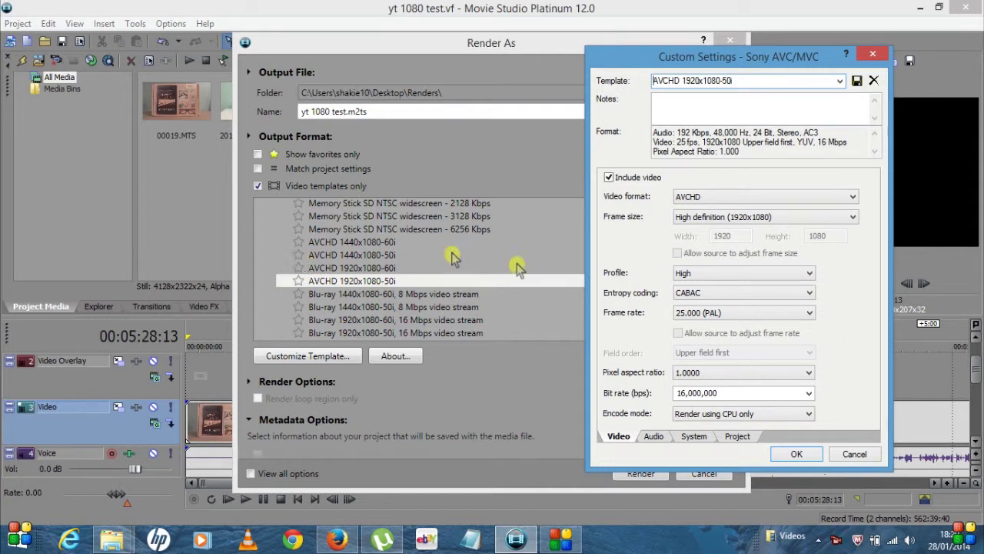
click(258, 189)
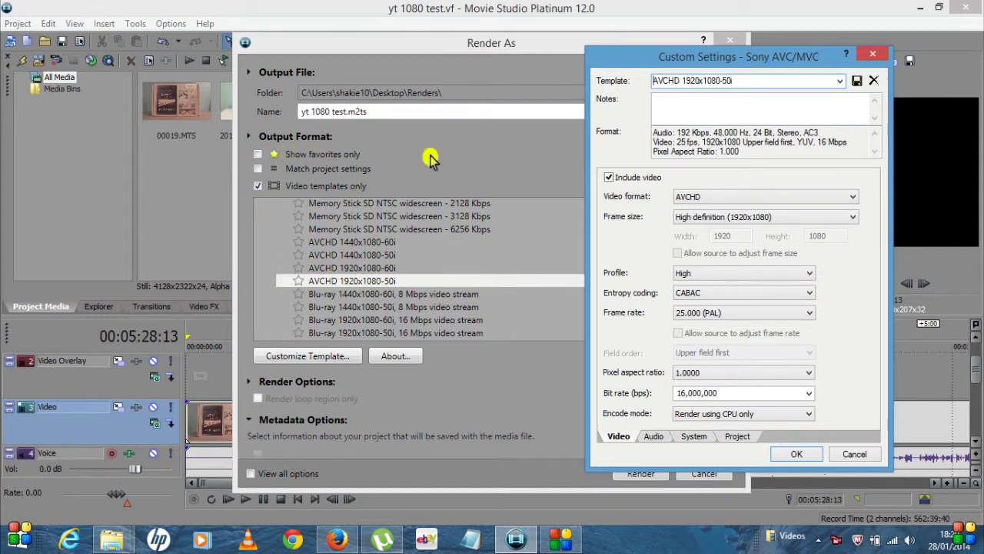
drag(754, 58, 533, 35)
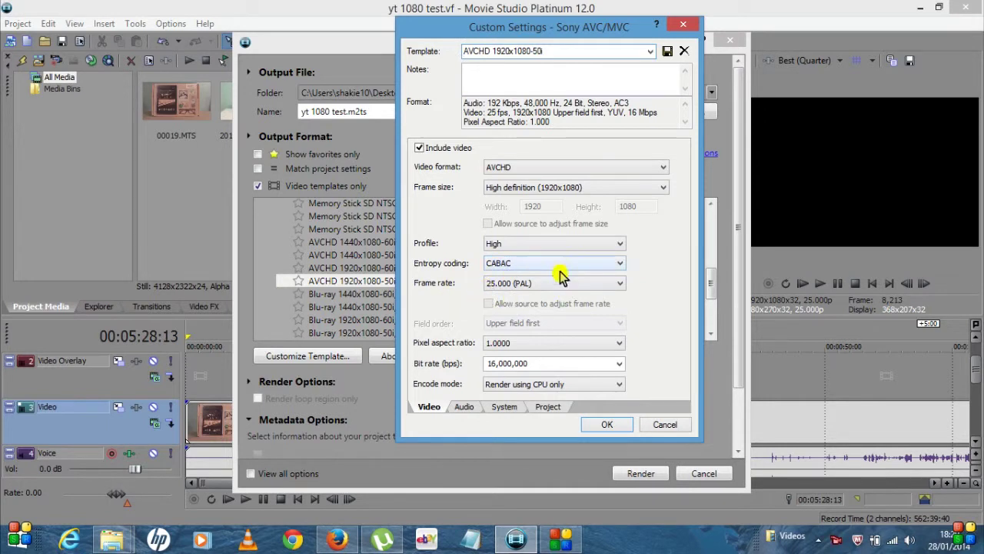
click(620, 284)
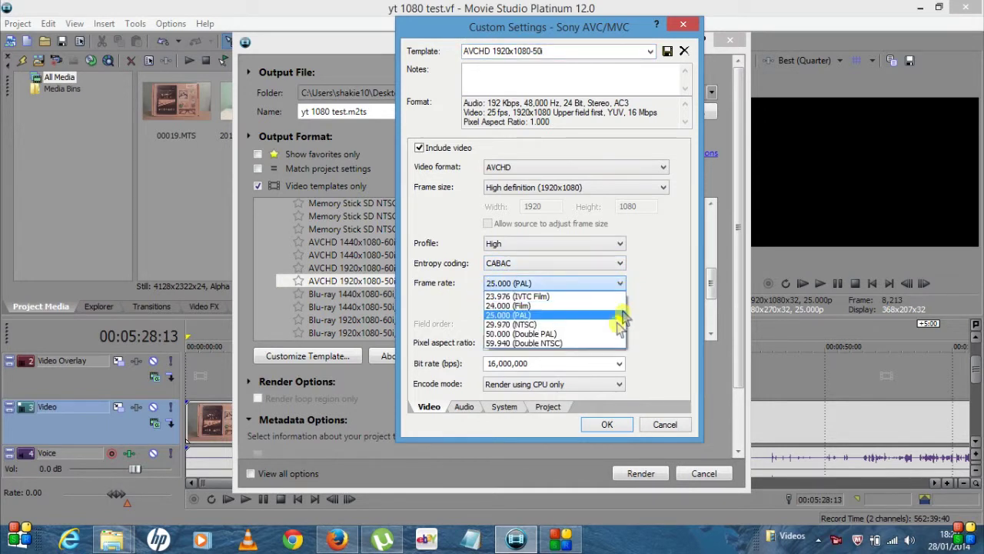
click(523, 315)
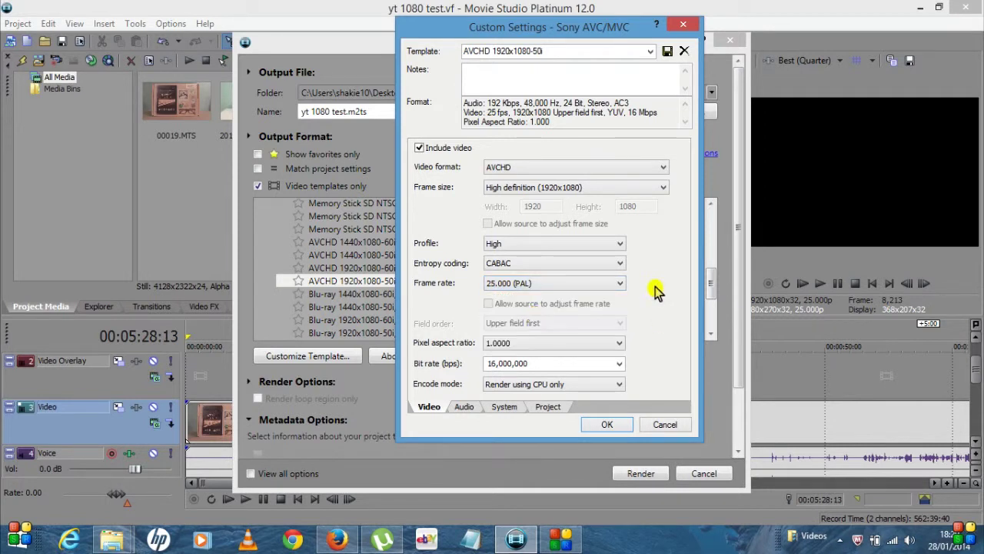
scroll(655, 289, down, 2)
scroll(635, 301, up, 2)
- Edit the Video tab bit rate field from 16,000,000 down to 4,000,000 bps
click(490, 364)
double_click(492, 366)
click(493, 366)
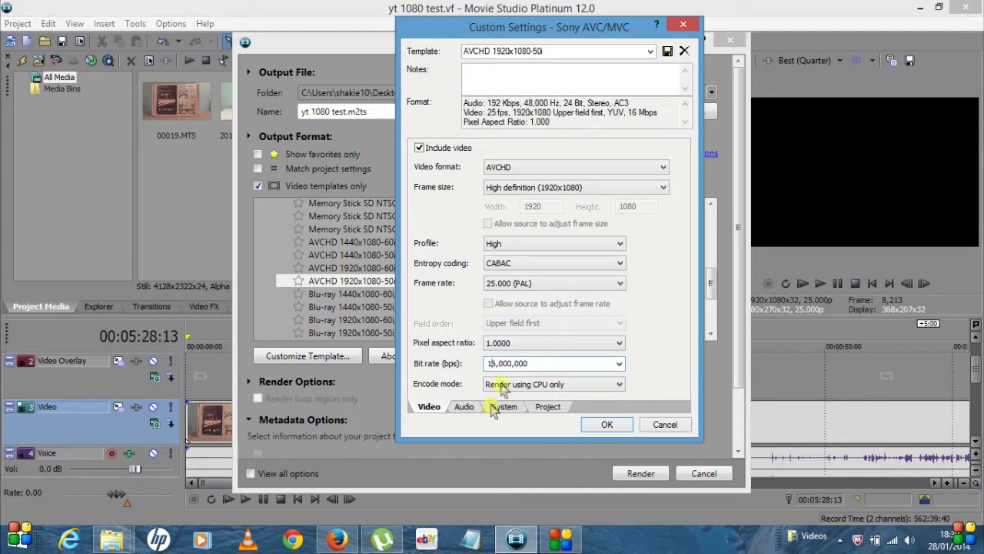
key(BackSpace)
text(5)
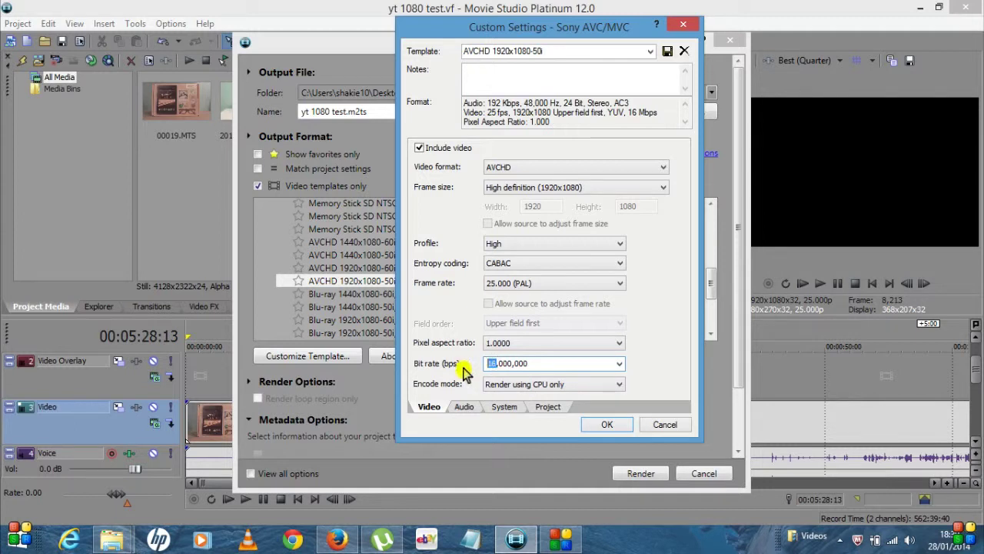
key(BackSpace)
key(BackSpace)
text(4)
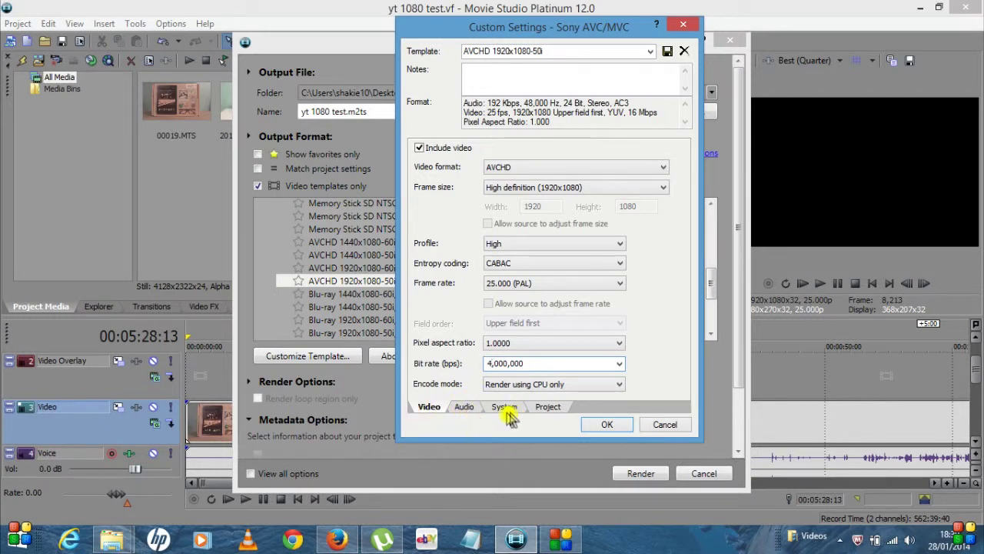
- Keep audio at 48,000 Hz and 192,000 bps, then save the AVCHD 1920x1080-50i (*) template
click(466, 408)
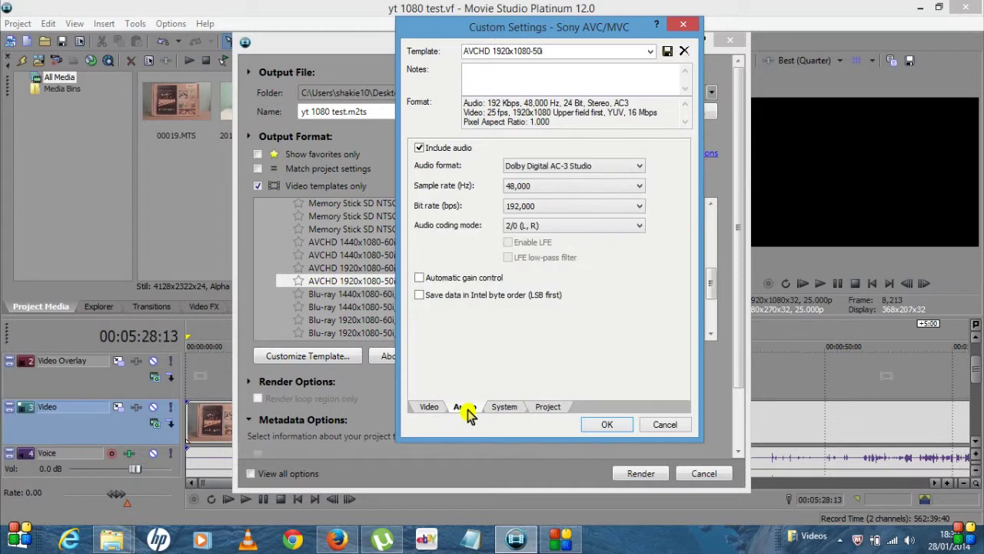
click(637, 188)
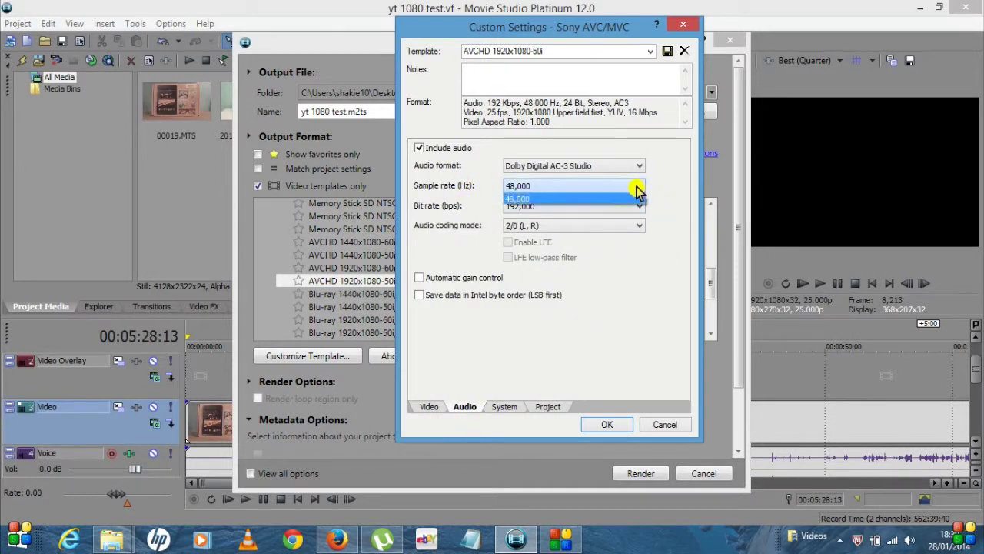
click(638, 190)
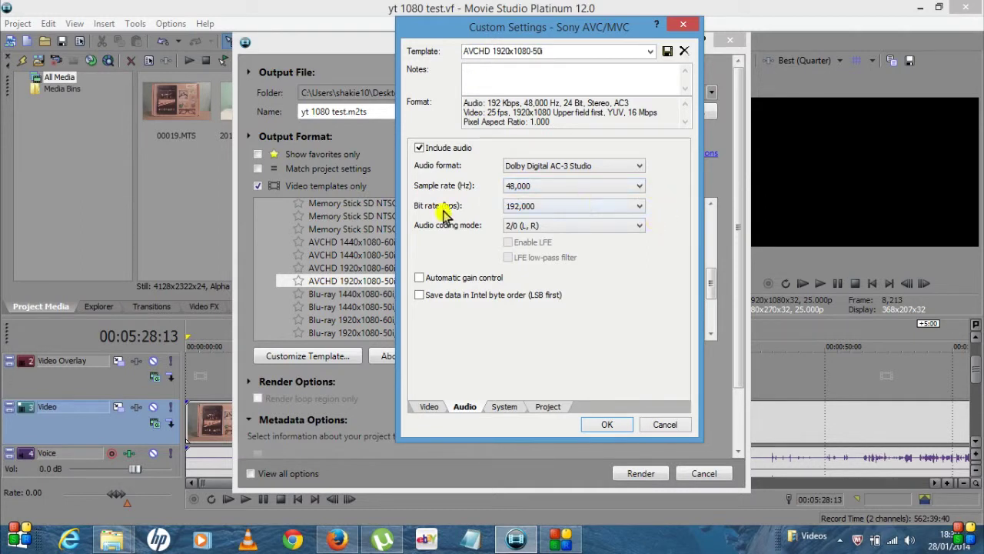
click(640, 207)
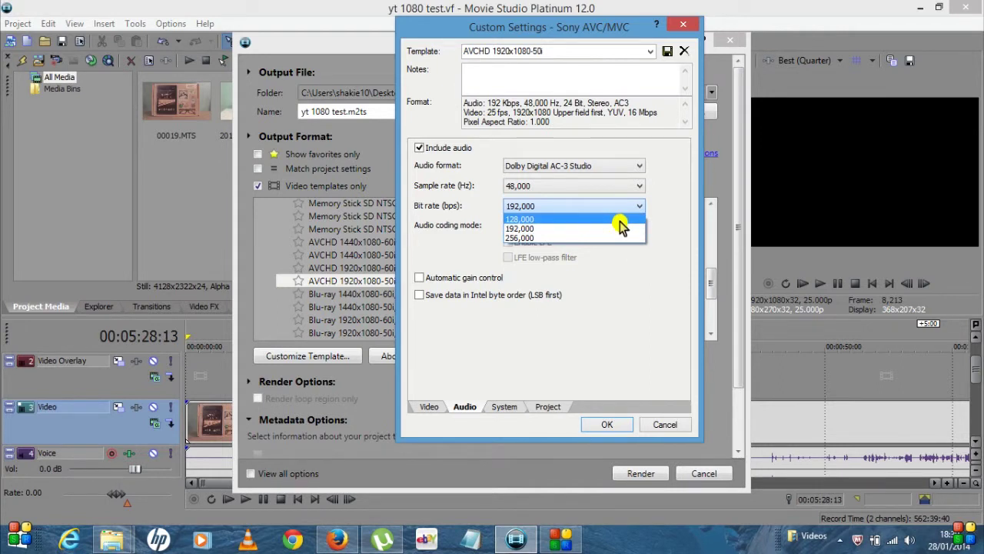
click(614, 229)
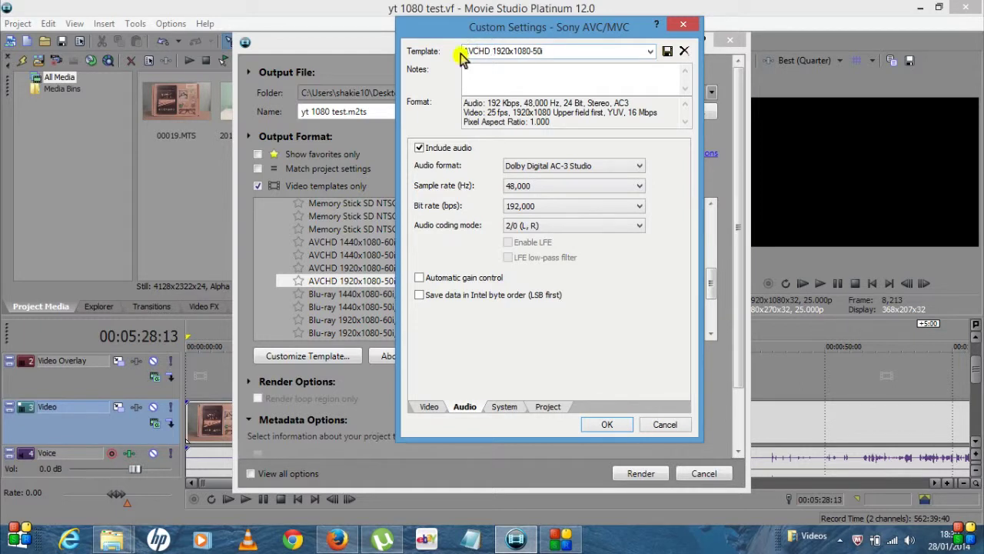
click(620, 427)
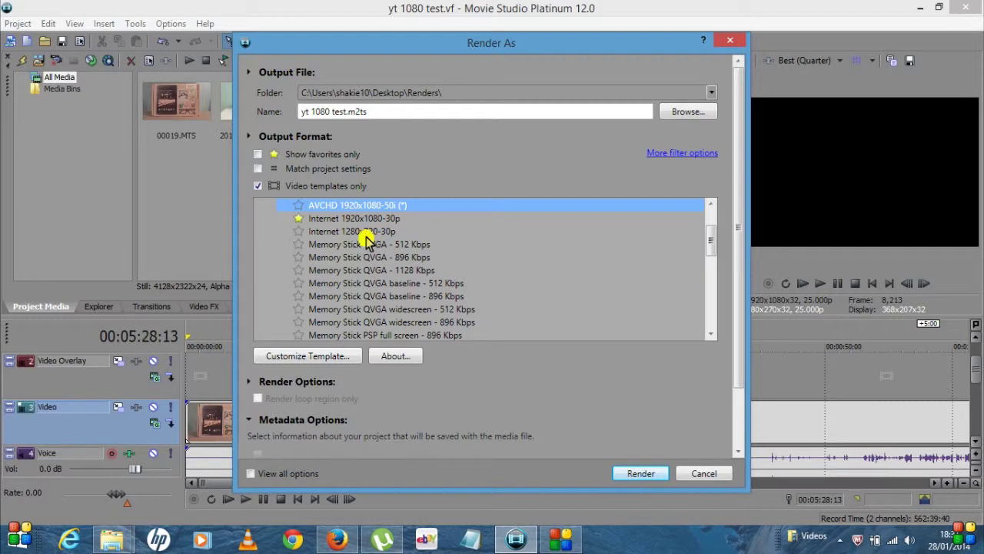
- Render the project to yt 1080 test.m2ts with the custom AVCHD template
click(654, 473)
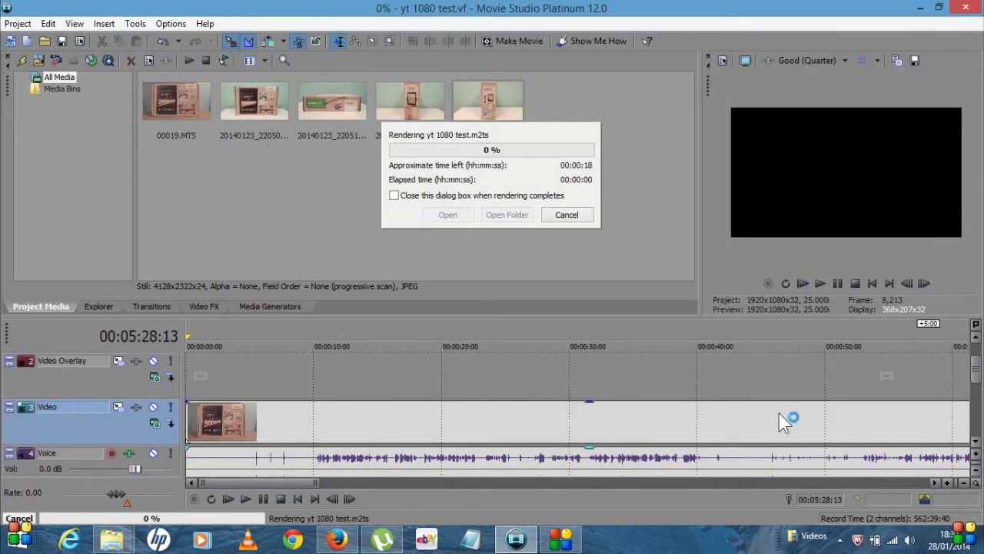